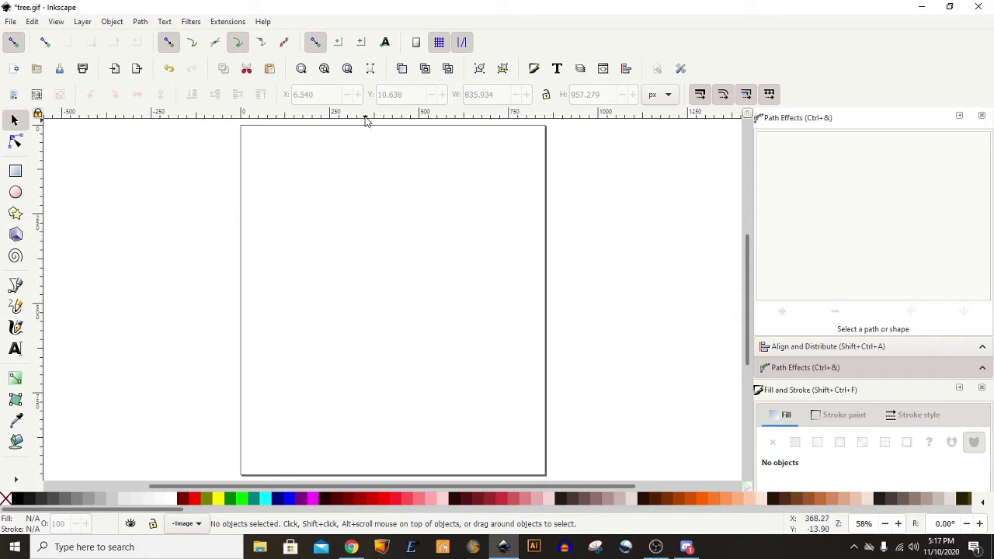
# Open tree.gif from the Desktop and accept its embedded-image import settings
pyautogui.click(12, 22)
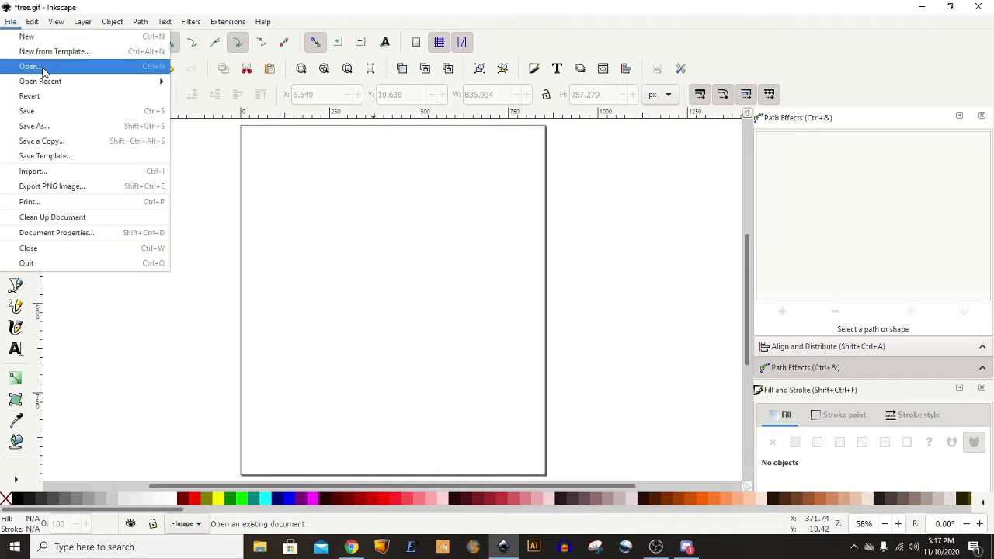
pyautogui.moveTo(47, 81)
pyautogui.click(31, 68)
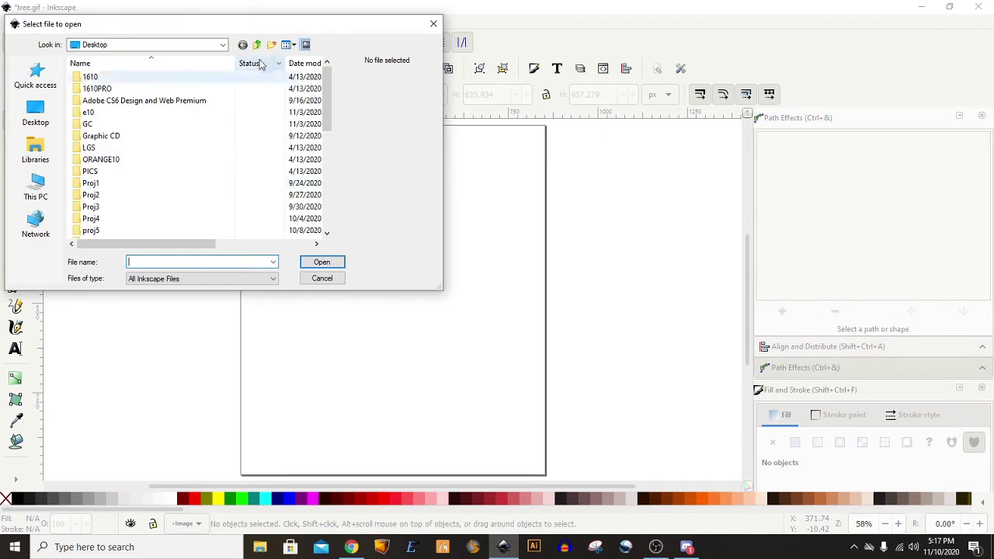
pyautogui.moveTo(327, 97); pyautogui.dragTo(317, 201)
pyautogui.click(280, 207)
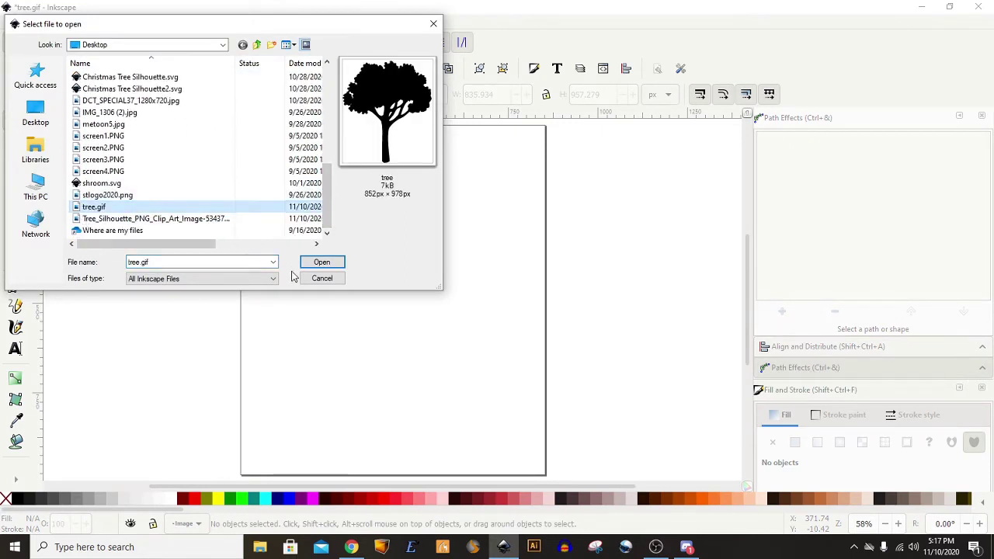
pyautogui.click(322, 265)
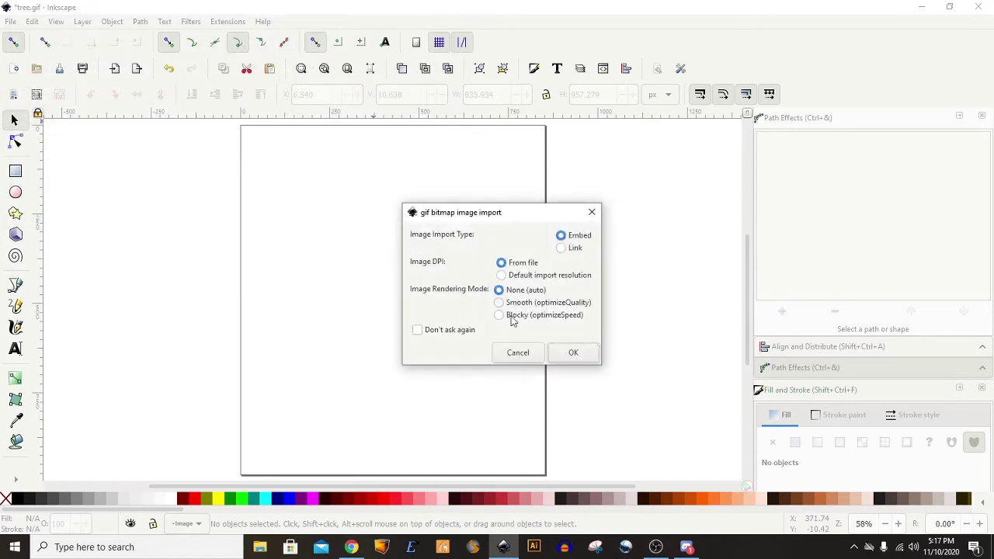
pyautogui.click(573, 354)
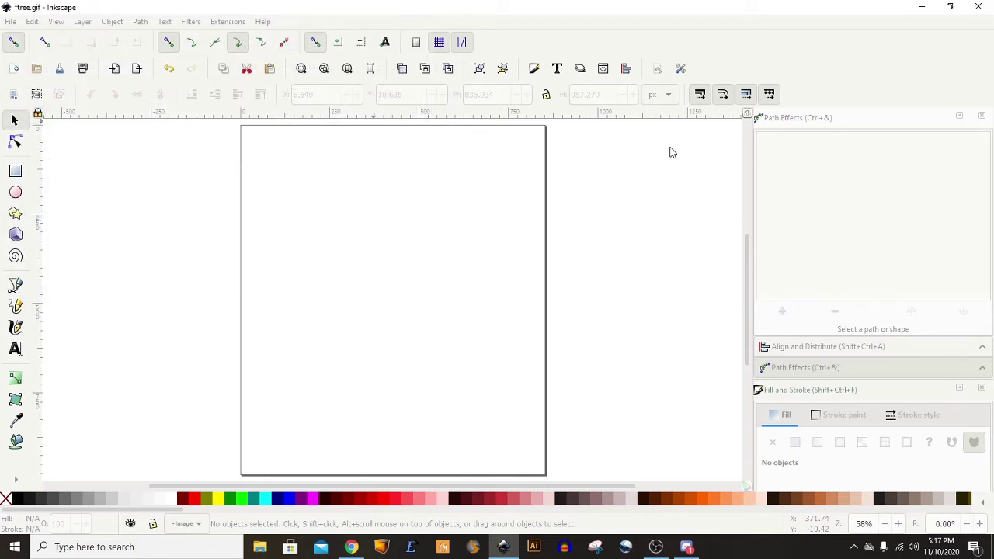
# Maximize the window and trace the tree bitmap with brightness cutoff 0.450
pyautogui.click(417, 10)
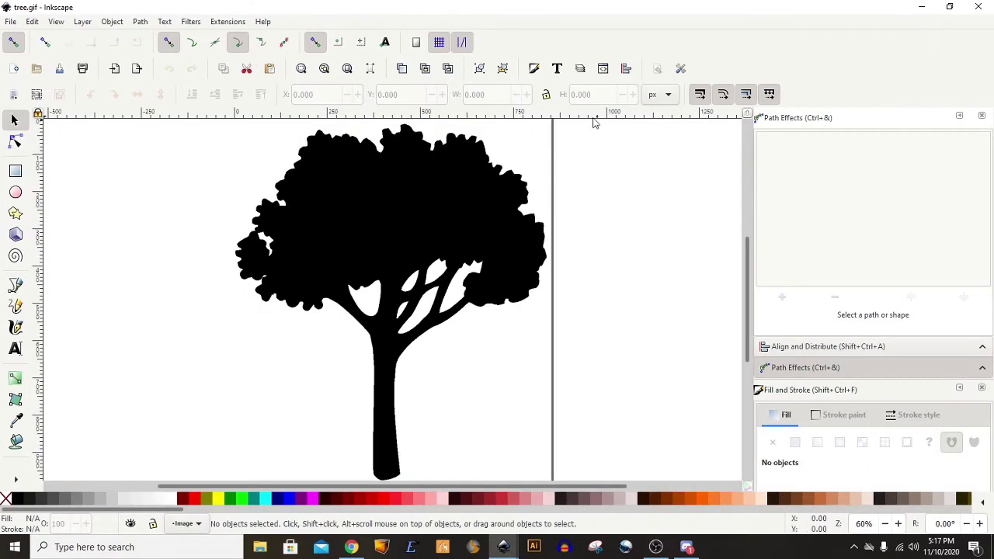
pyautogui.click(388, 206)
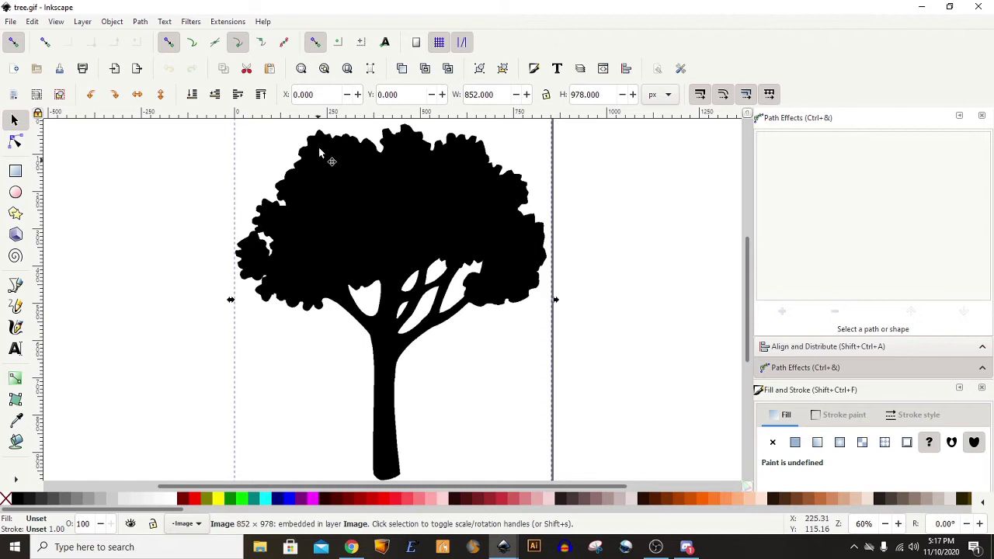
pyautogui.click(144, 25)
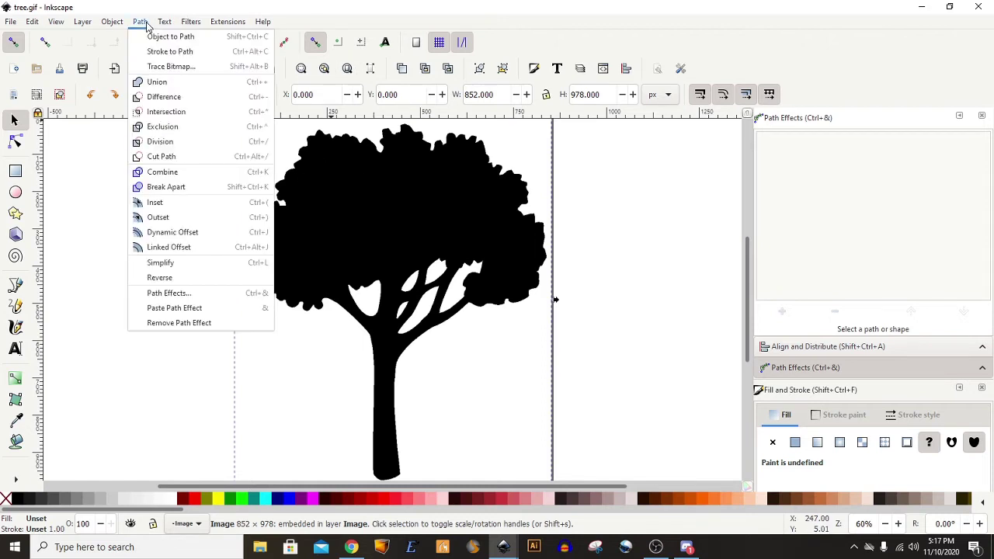
pyautogui.click(174, 69)
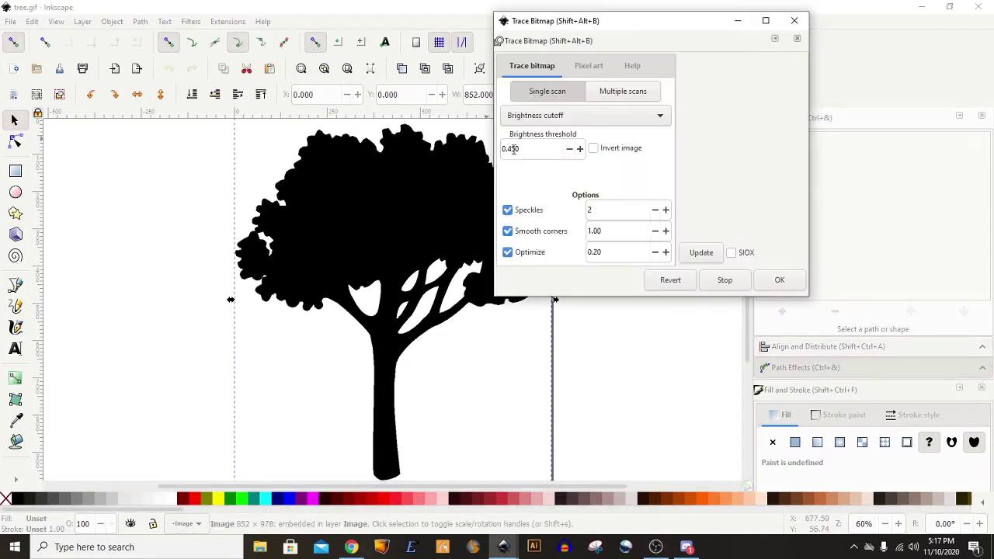
pyautogui.click(702, 253)
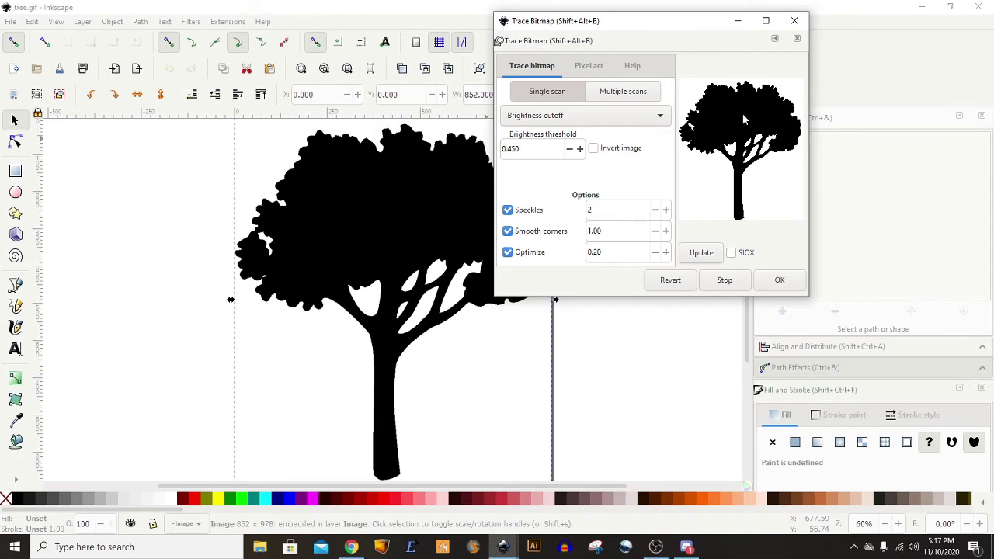
pyautogui.click(780, 281)
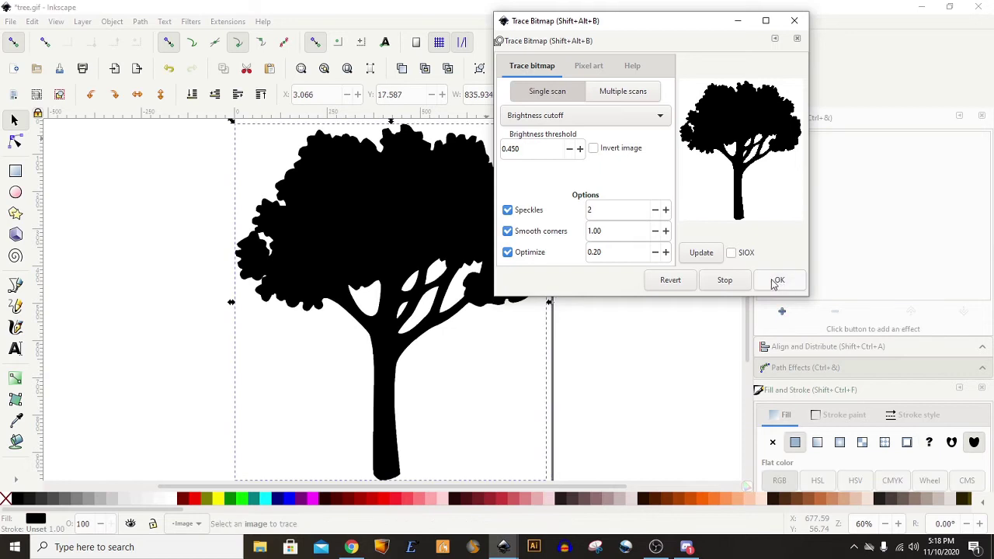
# Close Trace Bitmap, move the traced tree aside, and inspect its nodes
pyautogui.click(793, 20)
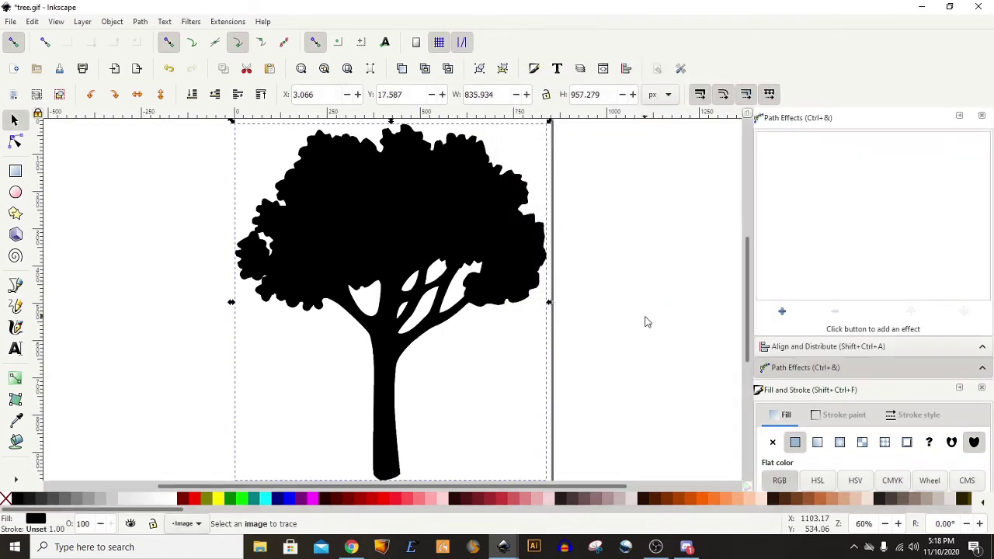
pyautogui.moveTo(439, 233)
pyautogui.mouseDown()
pyautogui.moveTo(319, 241)
pyautogui.moveTo(248, 225)
pyautogui.mouseUp()
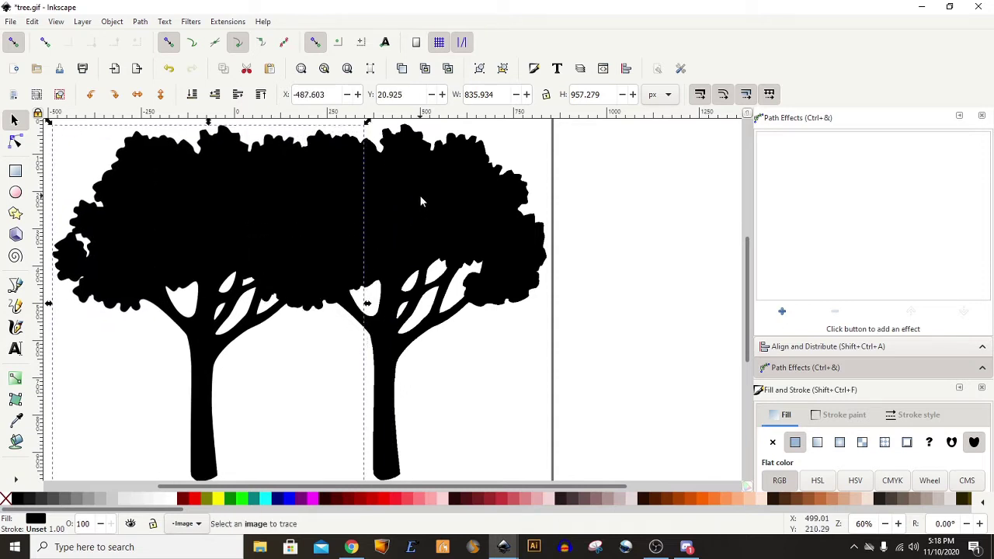
pyautogui.click(15, 143)
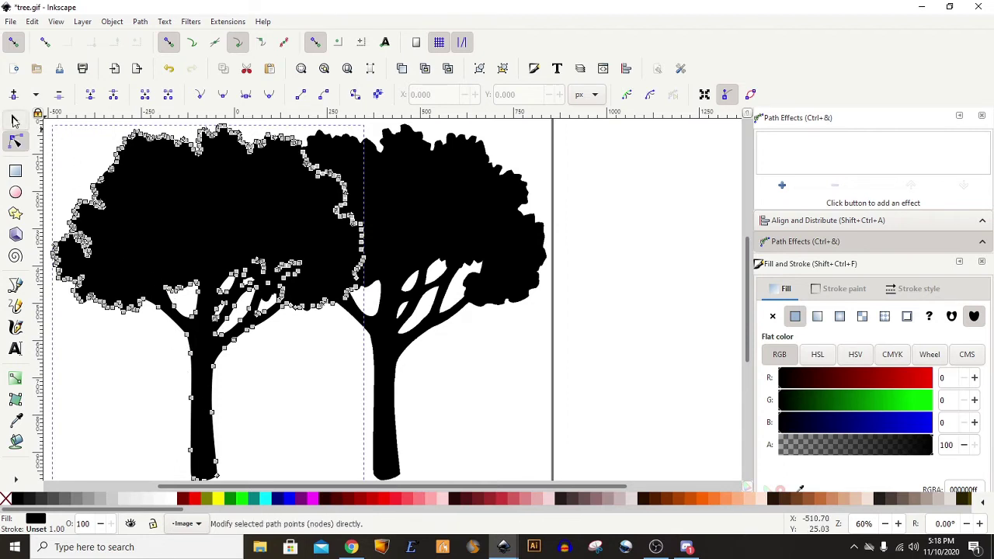
pyautogui.click(14, 120)
# Delete the original bitmap tree and move the traced path back onto the page
pyautogui.click(414, 179)
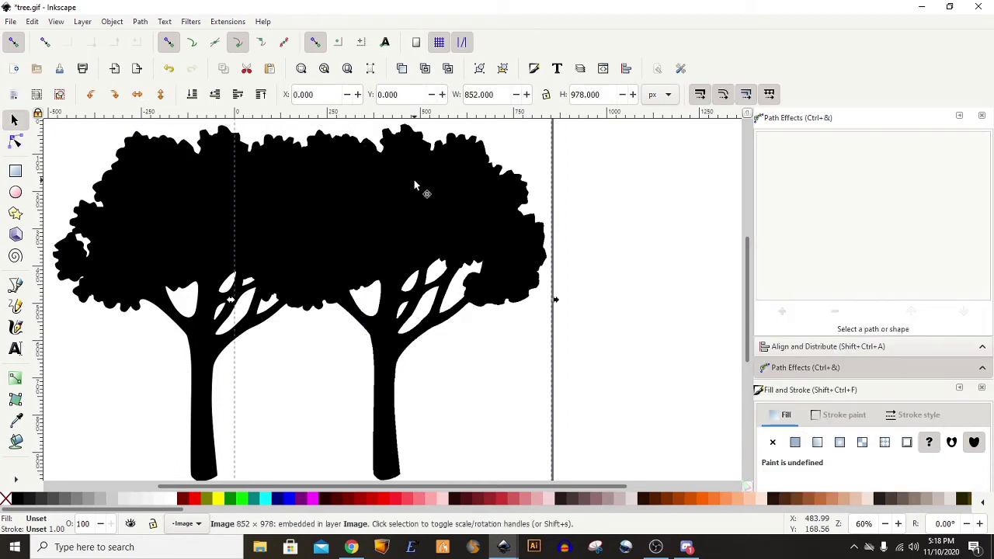
pyautogui.press('Delete')
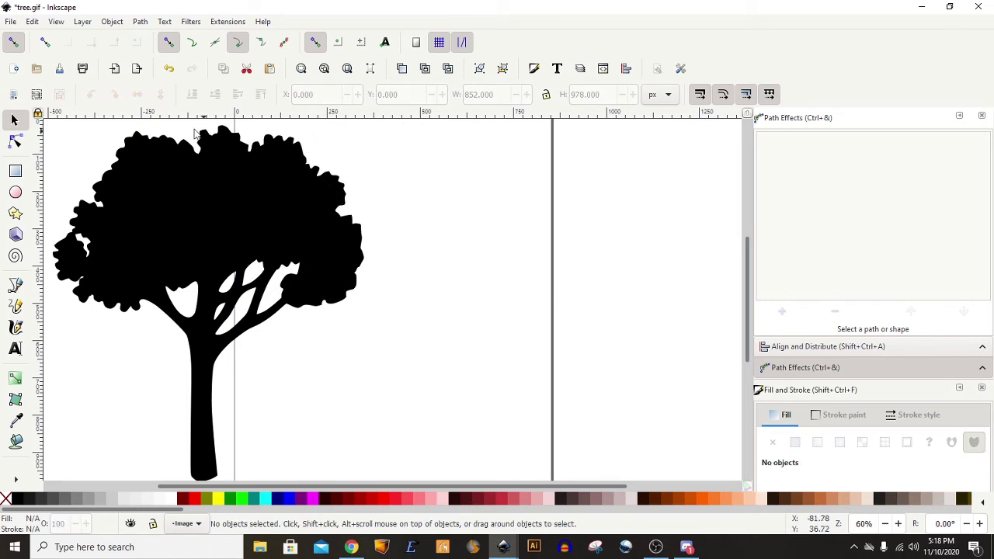
pyautogui.click(276, 232)
pyautogui.moveTo(276, 231); pyautogui.dragTo(340, 189)
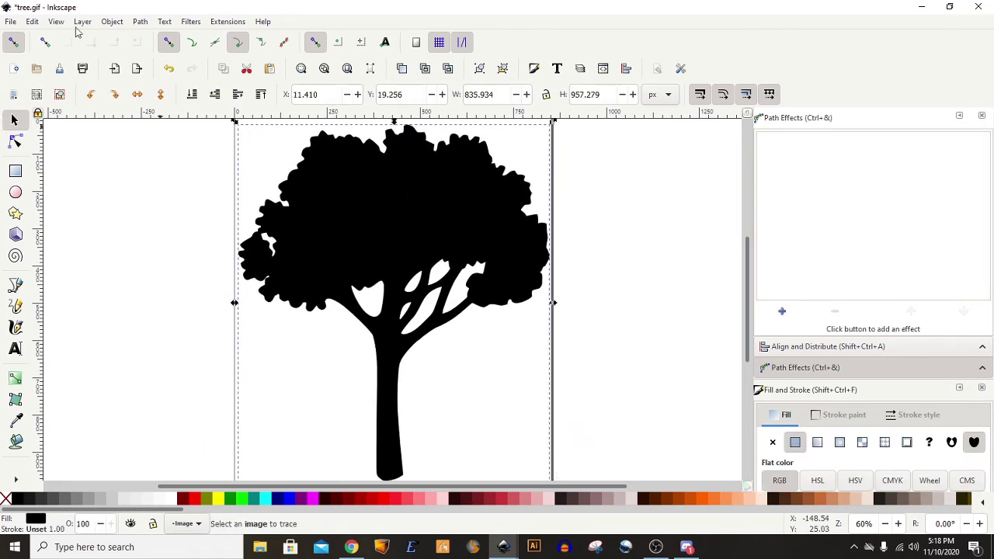
# Save the drawing under the new name tree222.svg
pyautogui.click(11, 21)
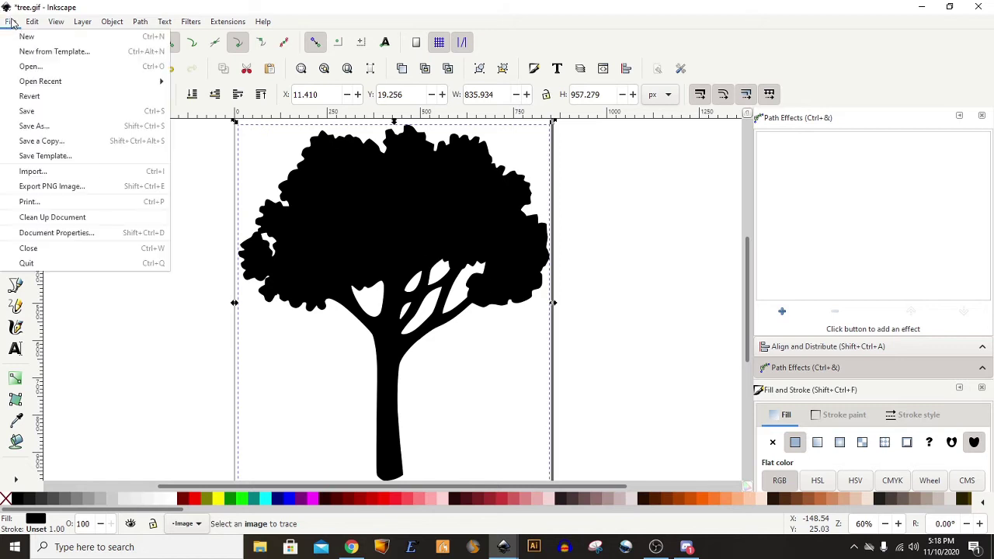
pyautogui.click(47, 126)
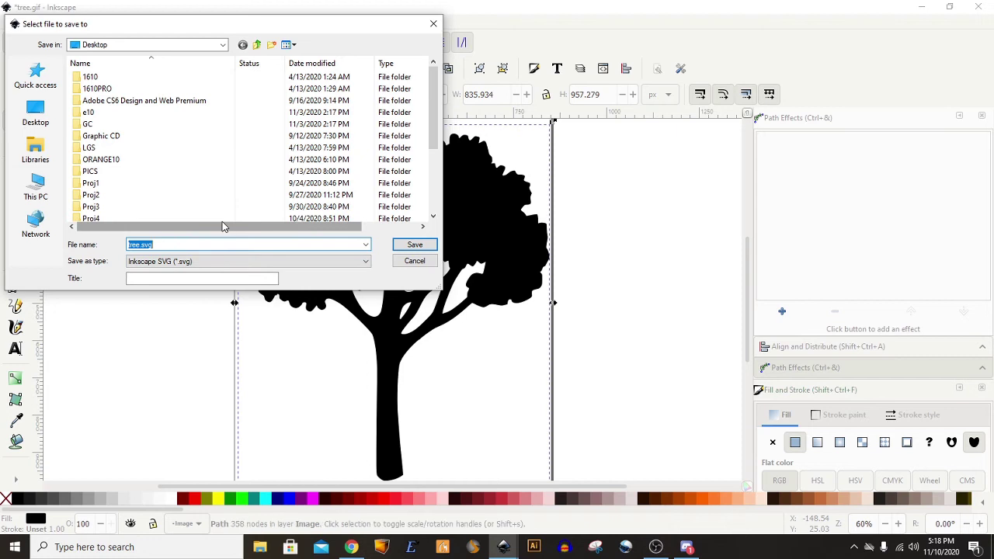
pyautogui.press('Home')
pyautogui.write('222')
pyautogui.press('Return')
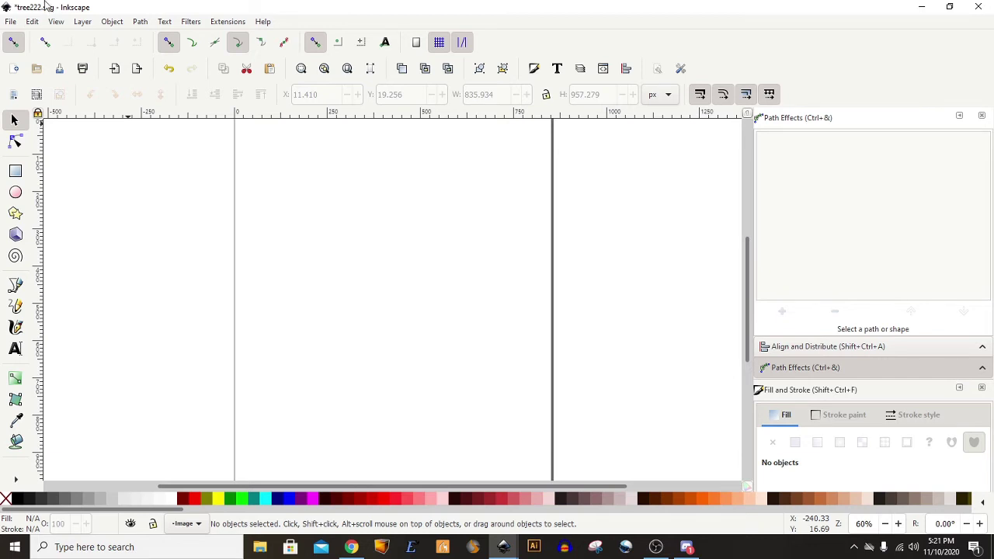
pyautogui.click(11, 21)
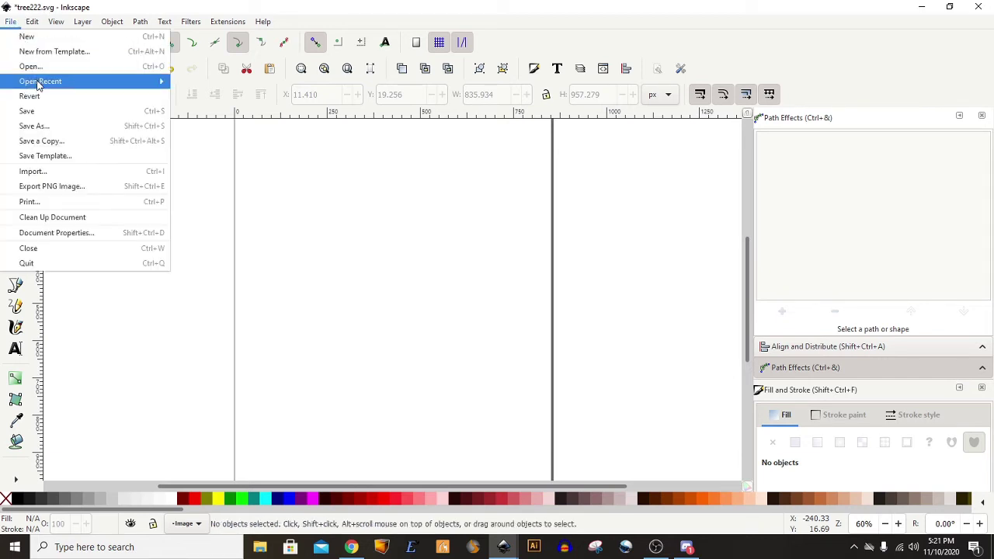
# Open mushroom.png from the newest-first file list, accept the import, and maximize its window
pyautogui.moveTo(37, 82)
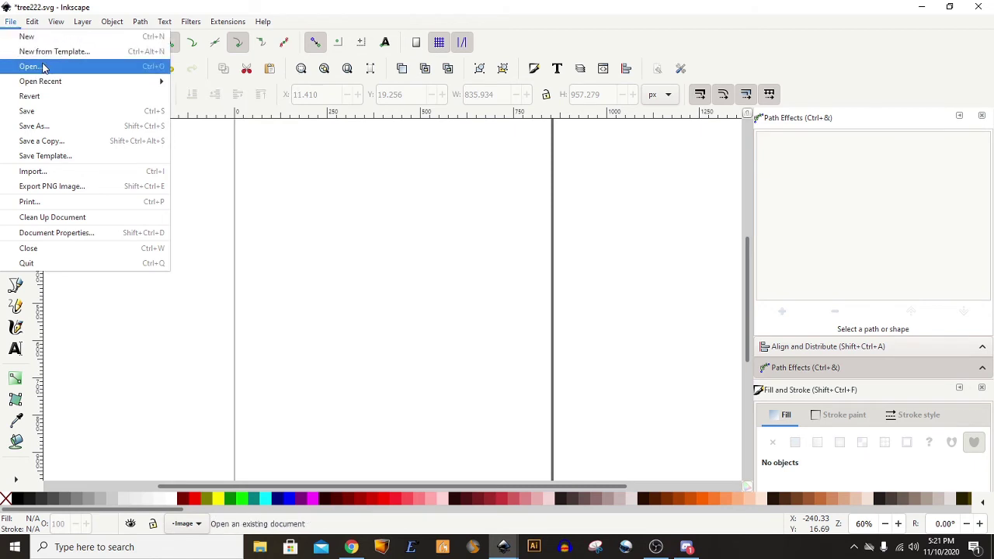
pyautogui.click(42, 67)
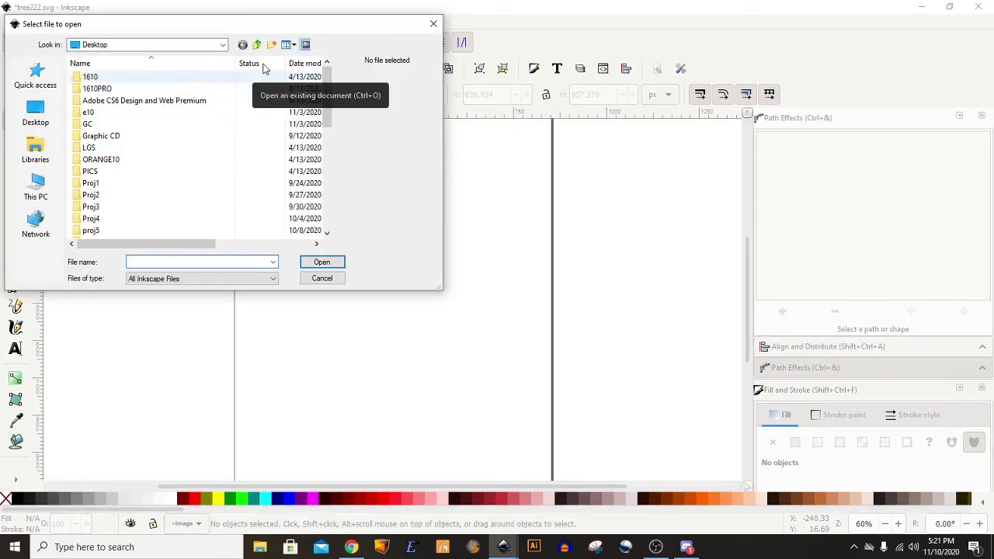
pyautogui.click(299, 65)
pyautogui.doubleClick(127, 77)
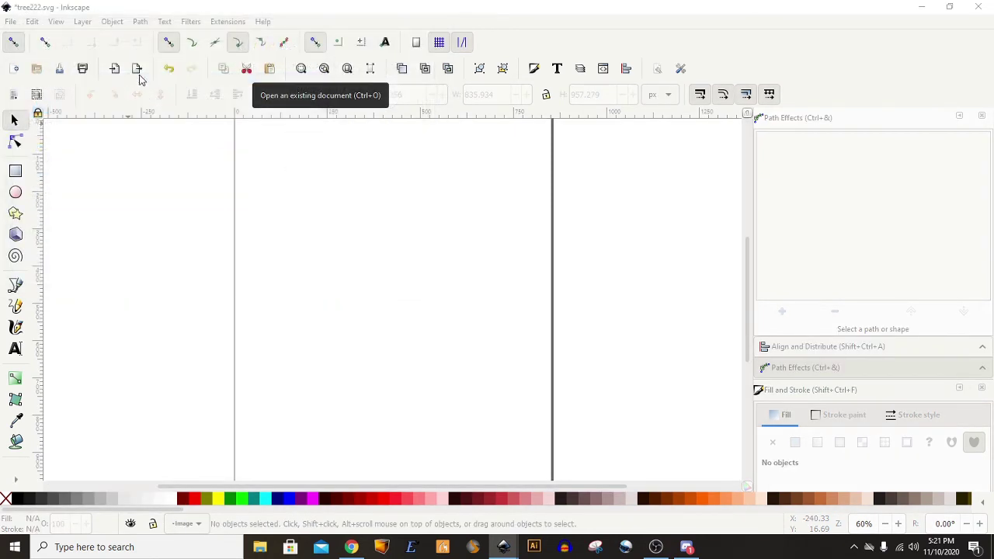
pyautogui.click(571, 356)
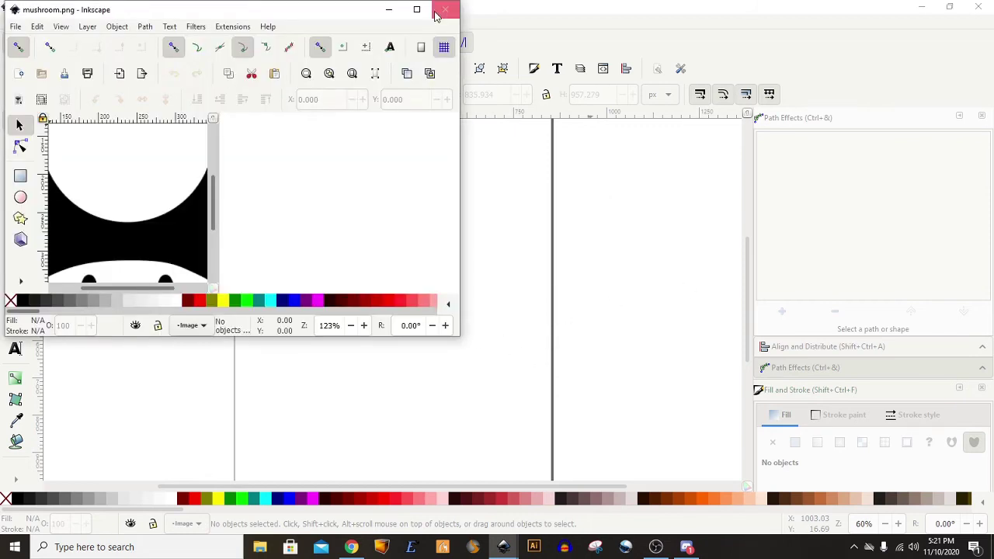
pyautogui.click(426, 11)
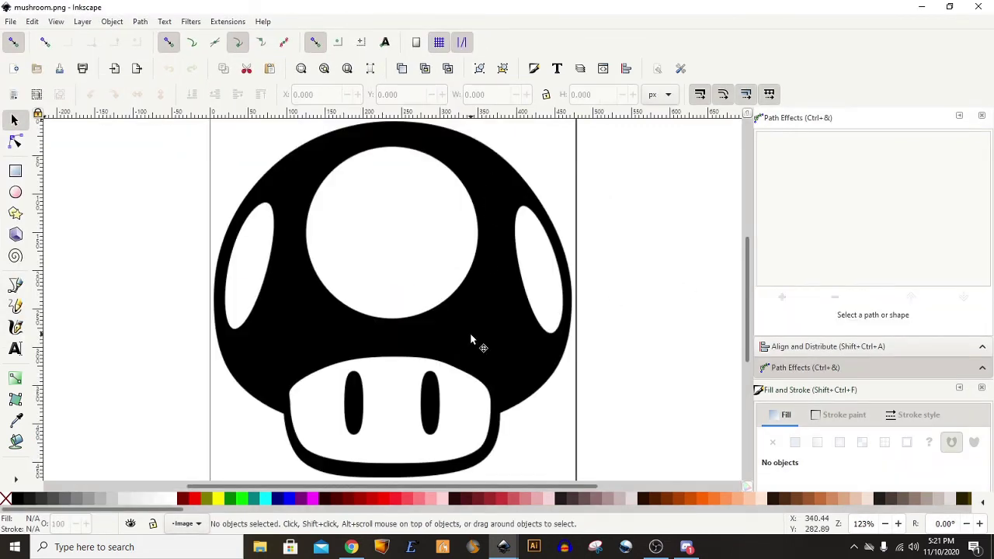
# Trace the mushroom image into a vector path with Trace Bitmap
pyautogui.click(471, 339)
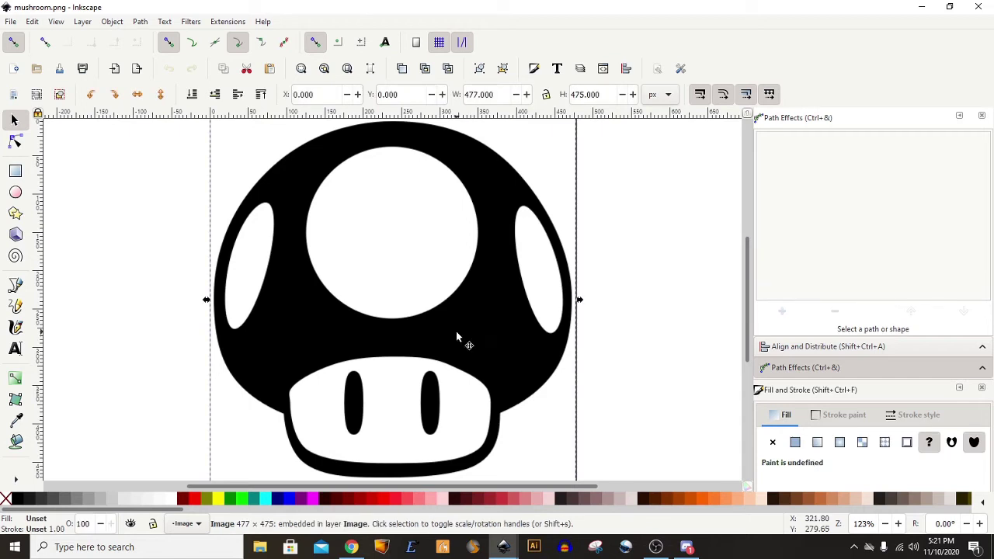
pyautogui.click(140, 21)
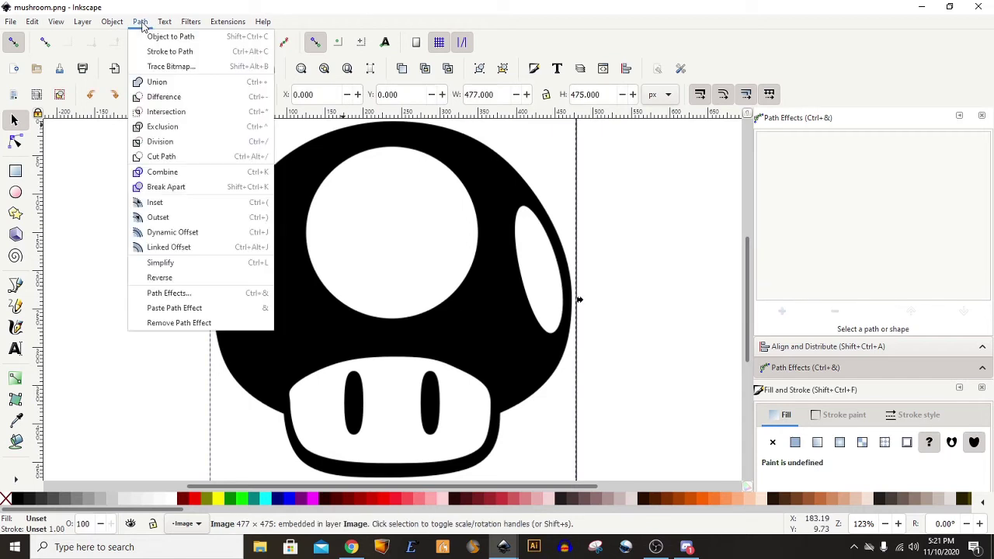
pyautogui.click(172, 67)
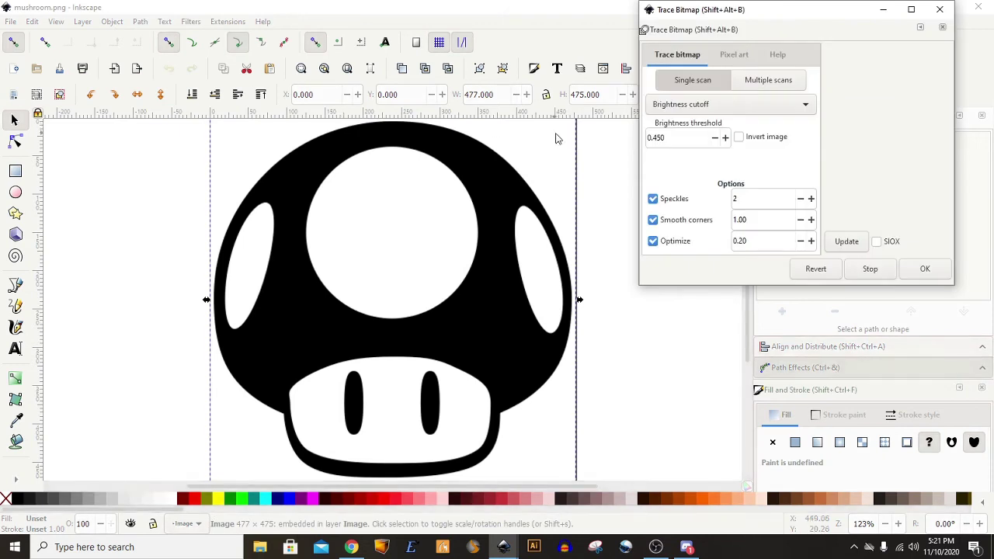
pyautogui.click(845, 242)
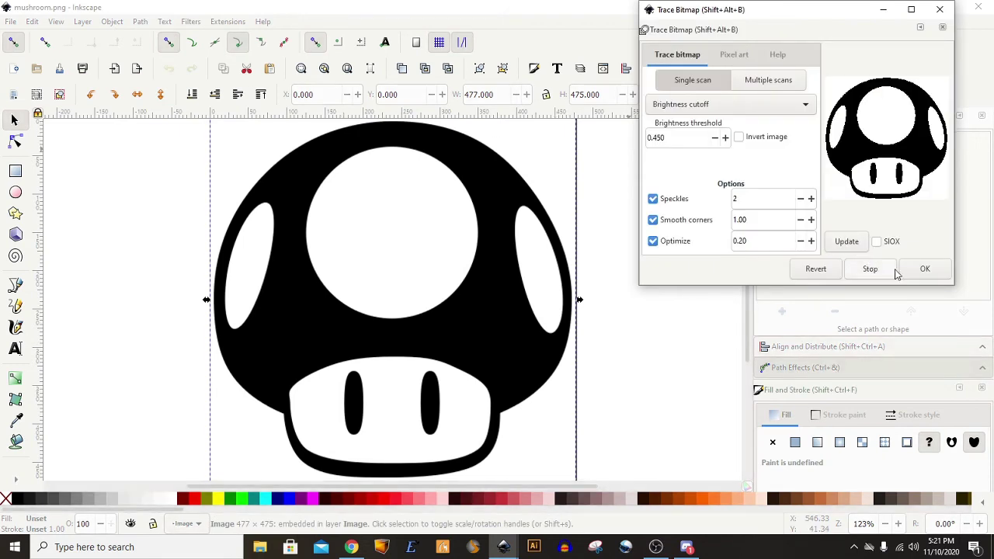
pyautogui.click(925, 268)
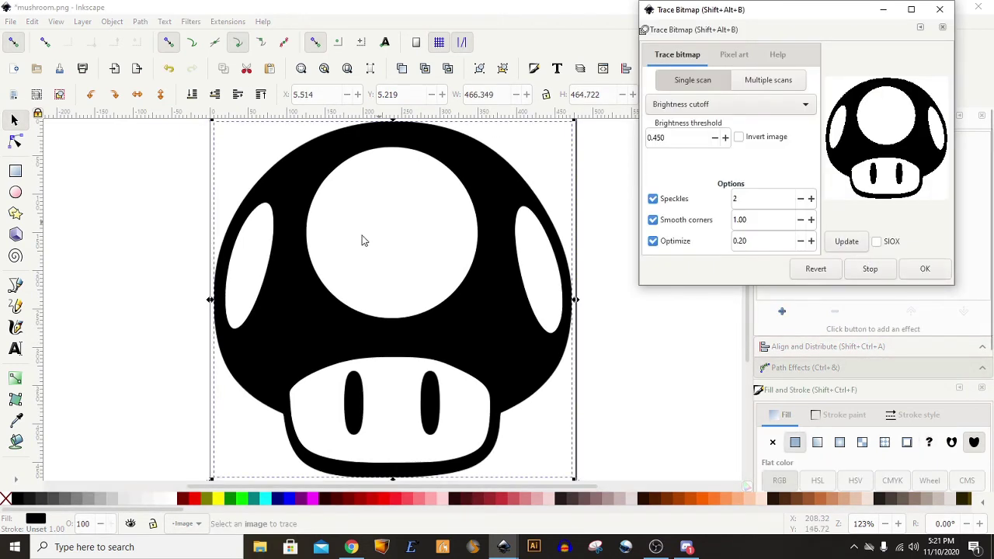
# Delete the original mushroom bitmap and move the traced path onto the page
pyautogui.moveTo(187, 403)
pyautogui.mouseDown()
pyautogui.moveTo(2, 327)
pyautogui.moveTo(12, 342)
pyautogui.moveTo(127, 399)
pyautogui.mouseUp()
pyautogui.click(15, 141)
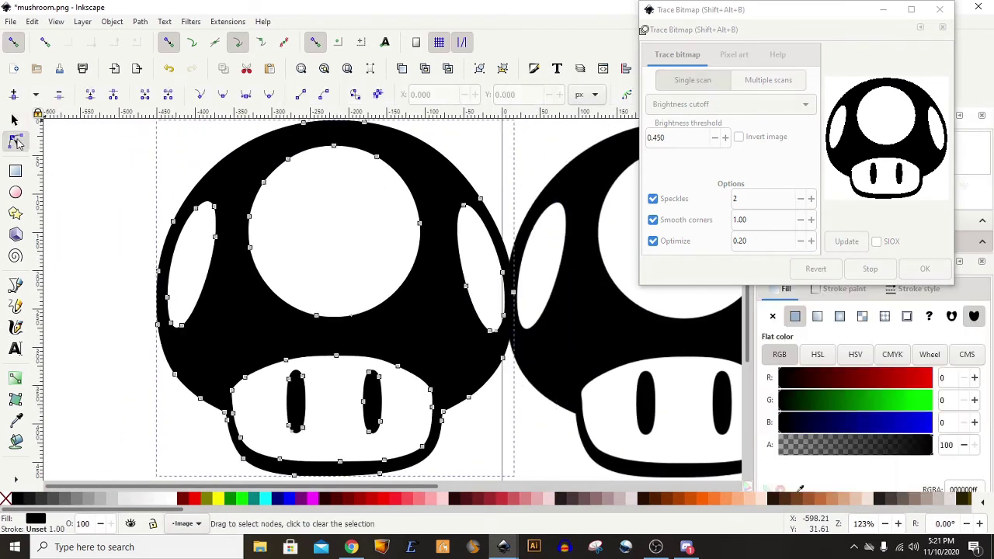
pyautogui.click(14, 120)
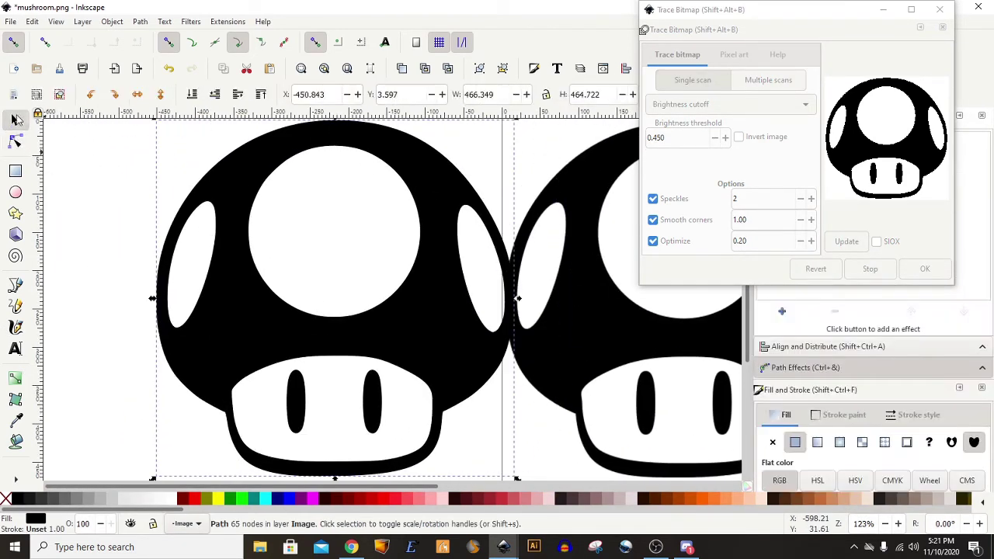
pyautogui.click(576, 315)
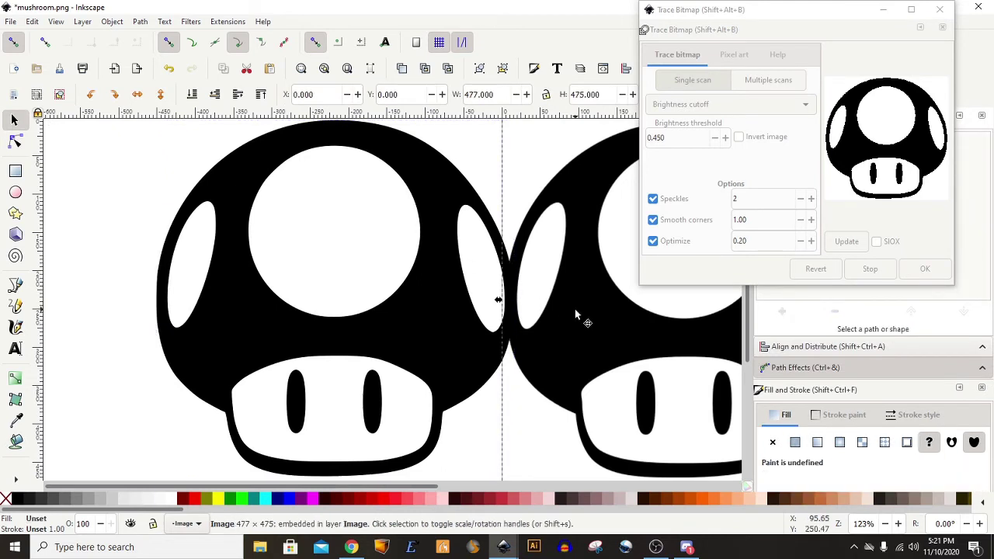
pyautogui.press('Delete')
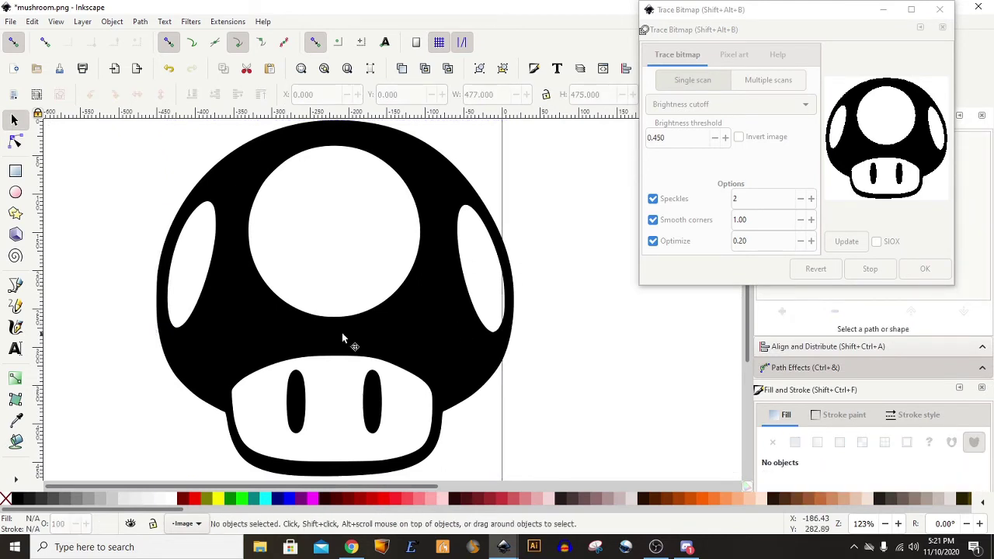
pyautogui.scroll(-5, 293, 305)
pyautogui.scroll(3, 311, 303)
pyautogui.keyDown('ctrl'); pyautogui.scroll(-1, 309, 303); pyautogui.keyUp('ctrl')
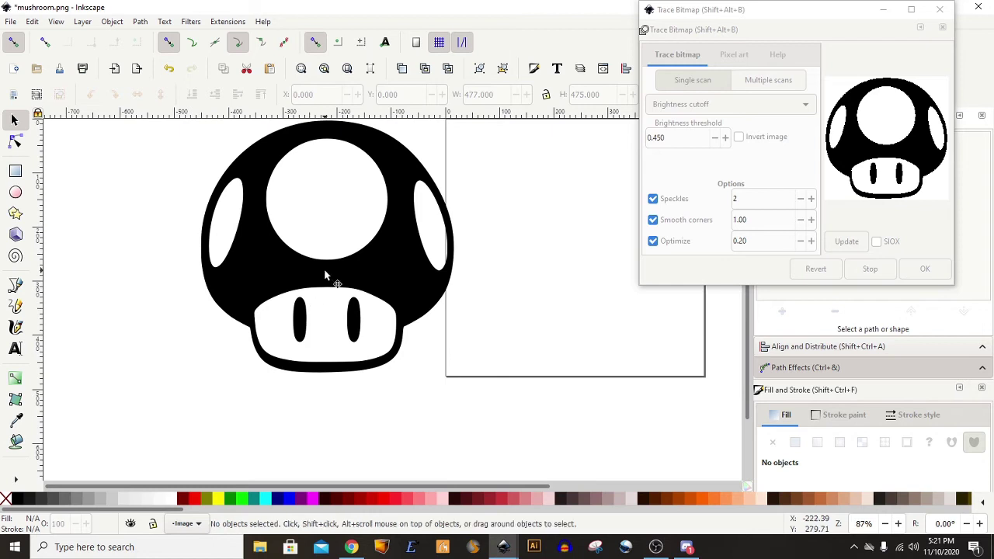
pyautogui.moveTo(324, 277); pyautogui.dragTo(587, 277)
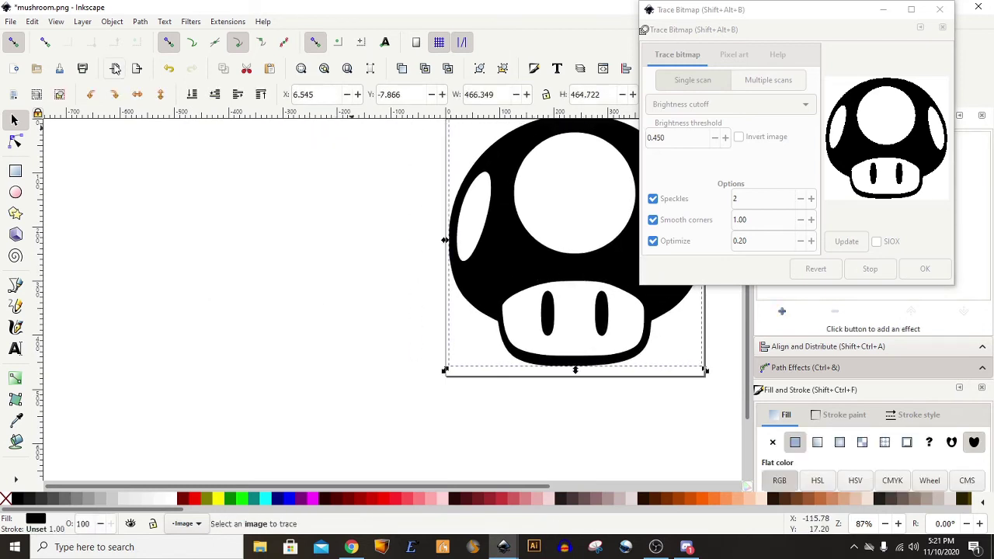
# Save the traced mushroom as mushroom.svg and switch to a new blank document
pyautogui.click(14, 23)
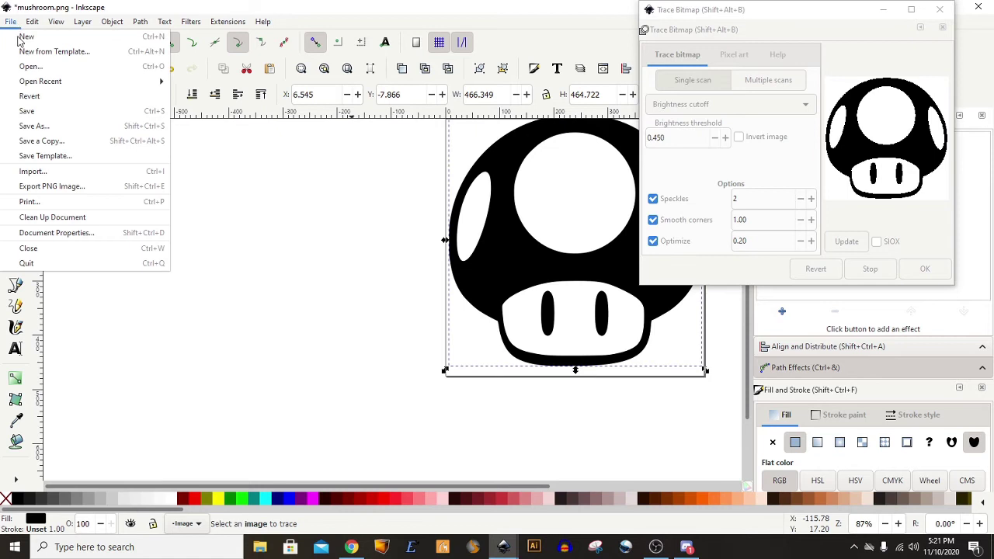
pyautogui.click(65, 128)
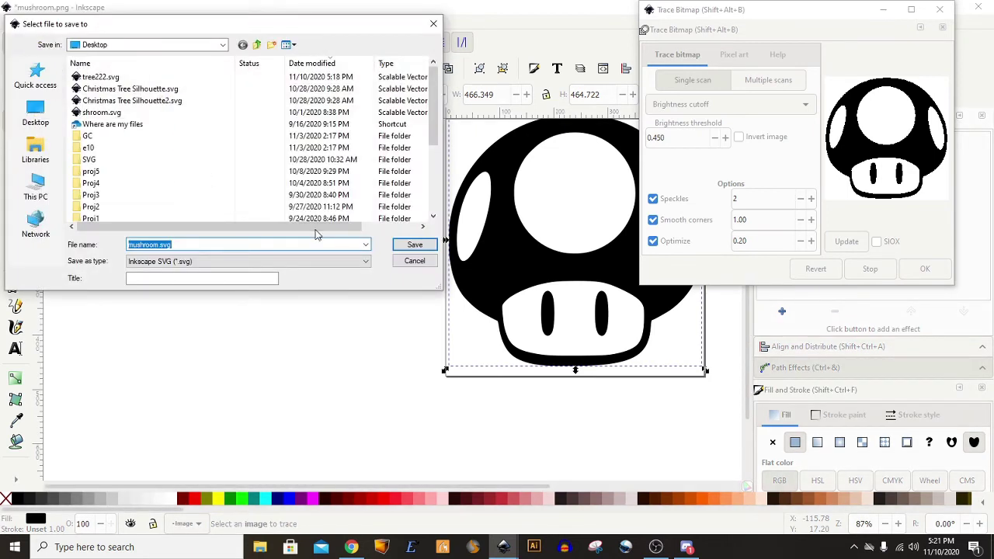
pyautogui.click(414, 245)
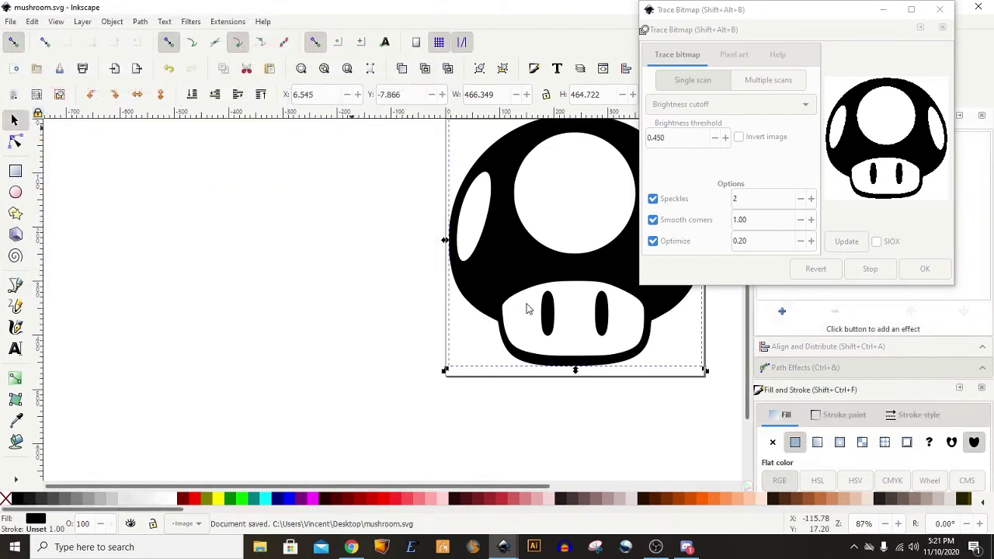
pyautogui.click(916, 271)
pyautogui.click(914, 271)
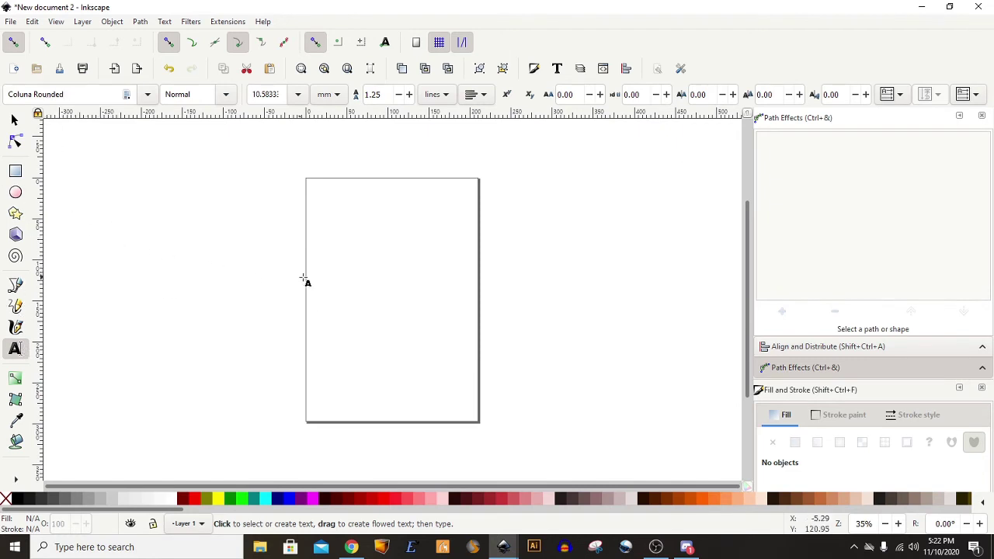
# Drag out a flowed-text frame on the upper middle of the page
pyautogui.moveTo(318, 264)
pyautogui.mouseDown()
pyautogui.moveTo(448, 366)
pyautogui.moveTo(458, 352)
pyautogui.mouseUp()
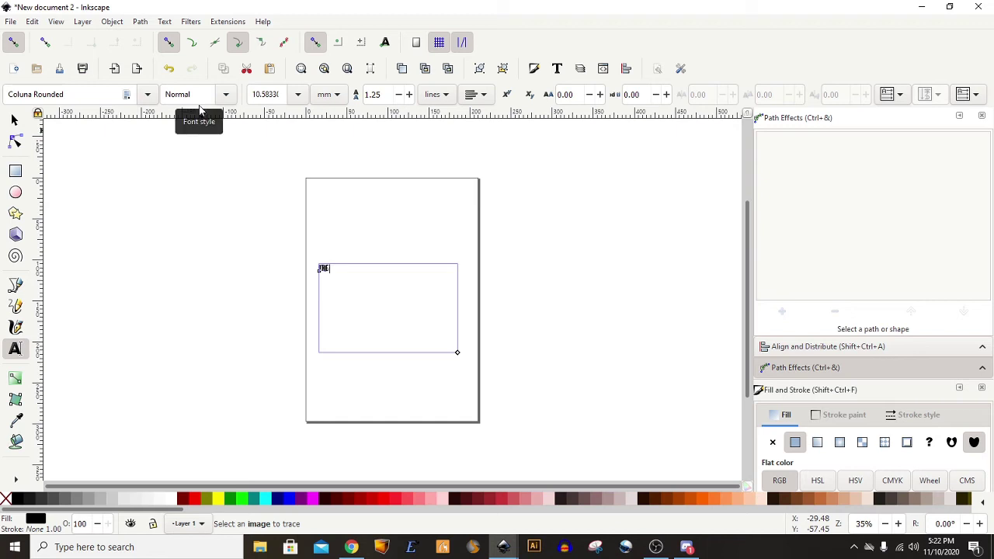
# Type 'This is a test!!' in the frame, set it to size 36, and centre-align it
pyautogui.press('BackSpace')
pyautogui.press('BackSpace')
pyautogui.press('BackSpace')
pyautogui.write('Th')
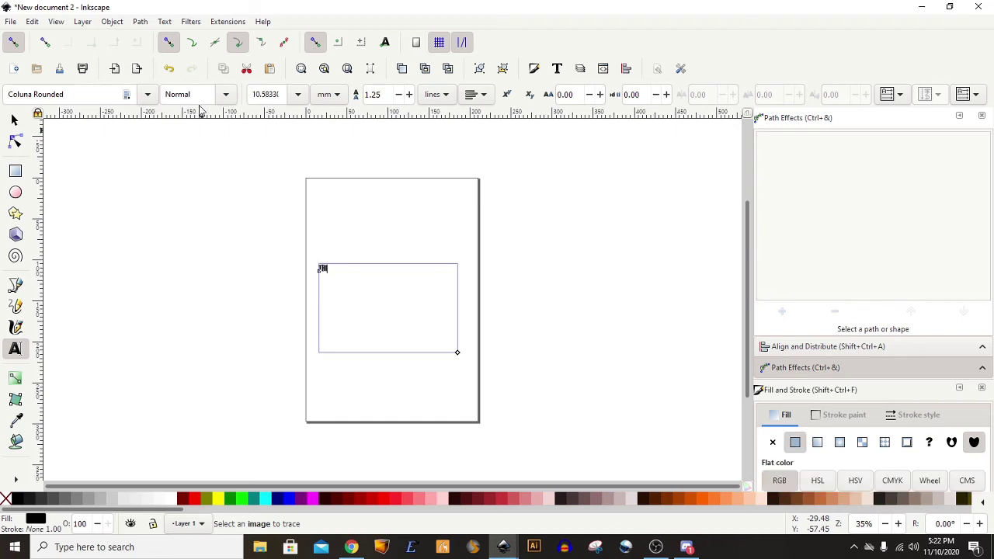
pyautogui.write('is is a test!!')
pyautogui.hotkey('ctrl', 'a')
pyautogui.click(298, 94)
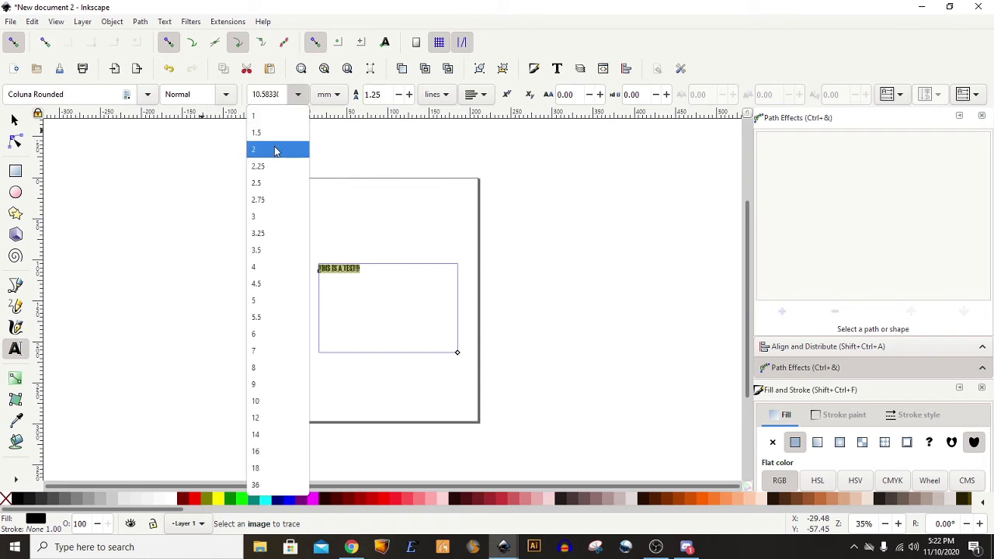
pyautogui.click(268, 482)
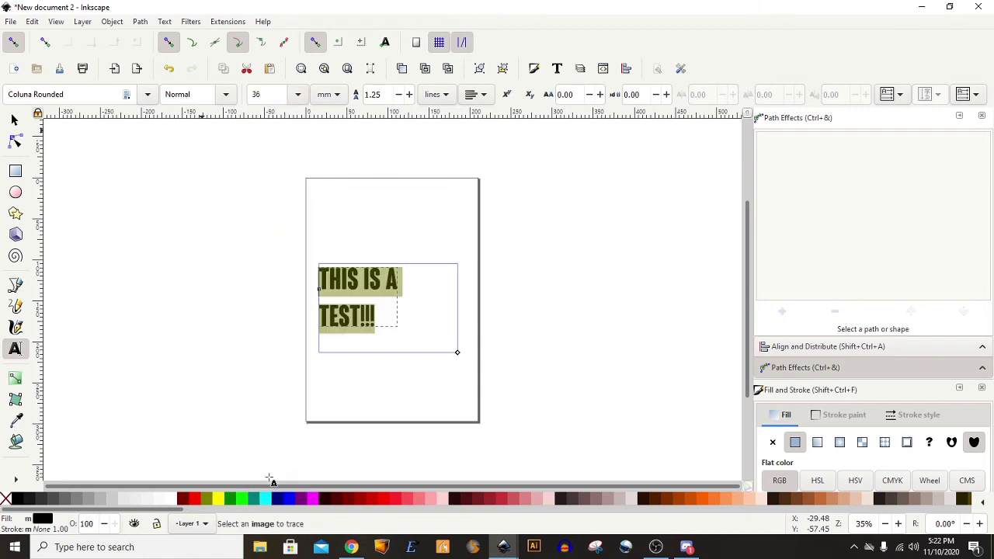
pyautogui.click(479, 94)
pyautogui.click(477, 135)
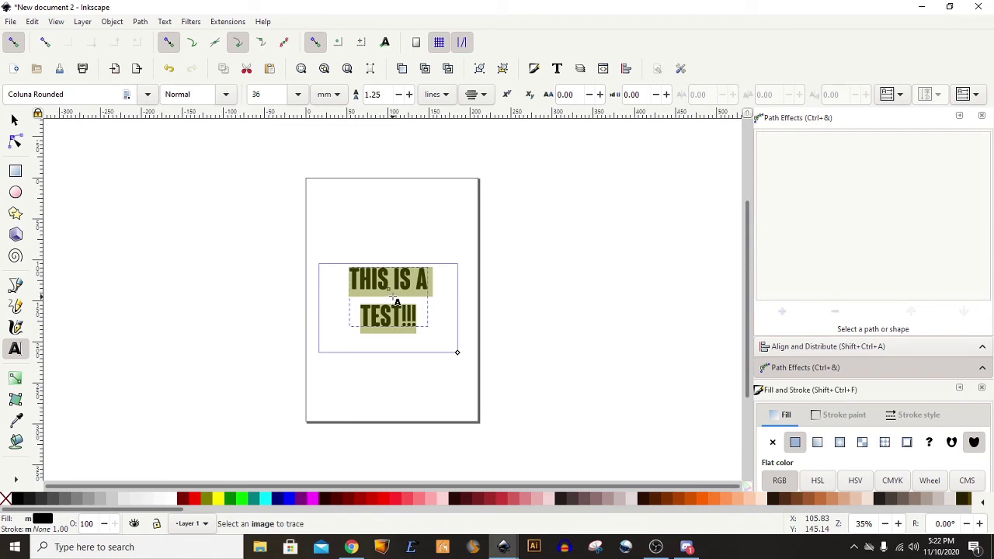
# Try font sizes 18 and 36, then set the text to size 50
pyautogui.click(443, 304)
pyautogui.moveTo(352, 282); pyautogui.dragTo(471, 337)
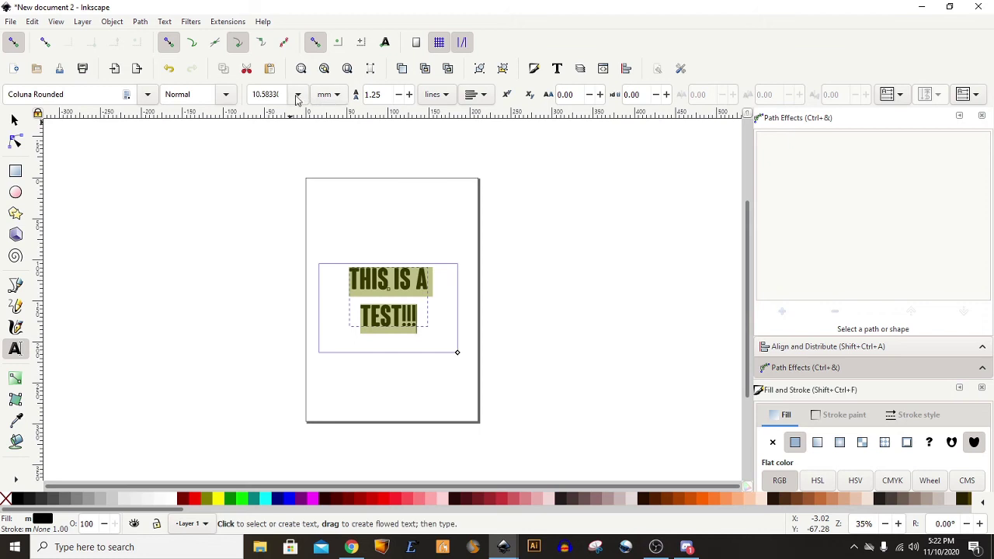
pyautogui.click(298, 94)
pyautogui.click(288, 468)
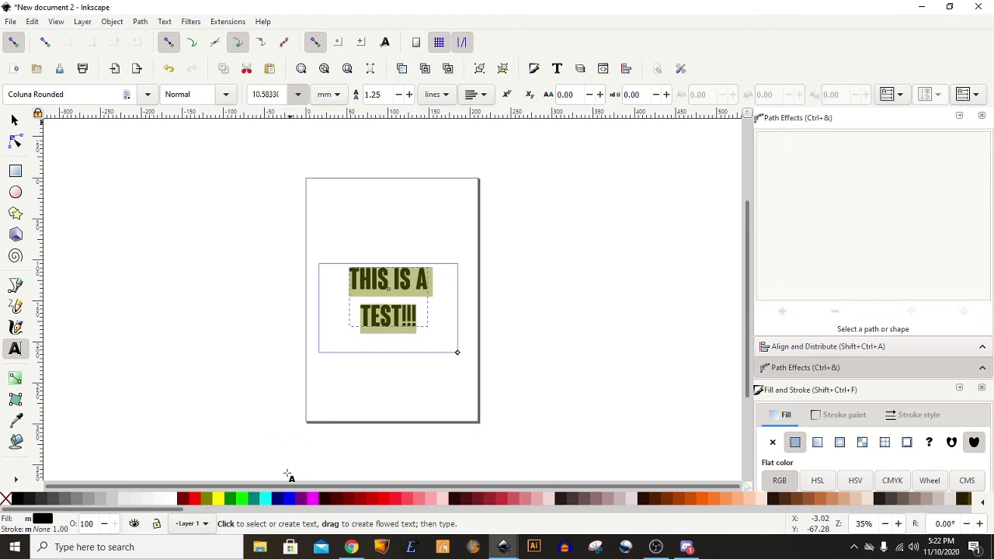
pyautogui.click(296, 94)
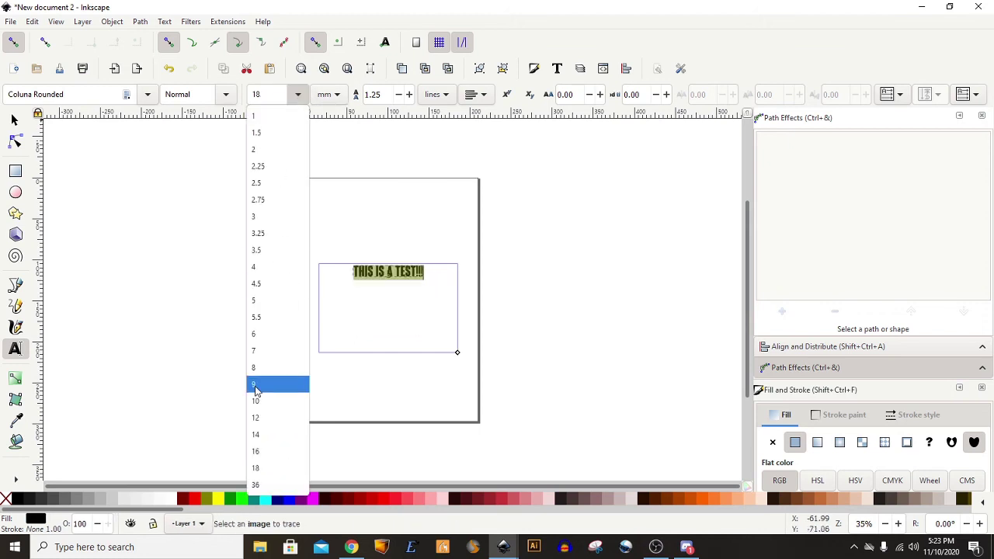
pyautogui.click(272, 482)
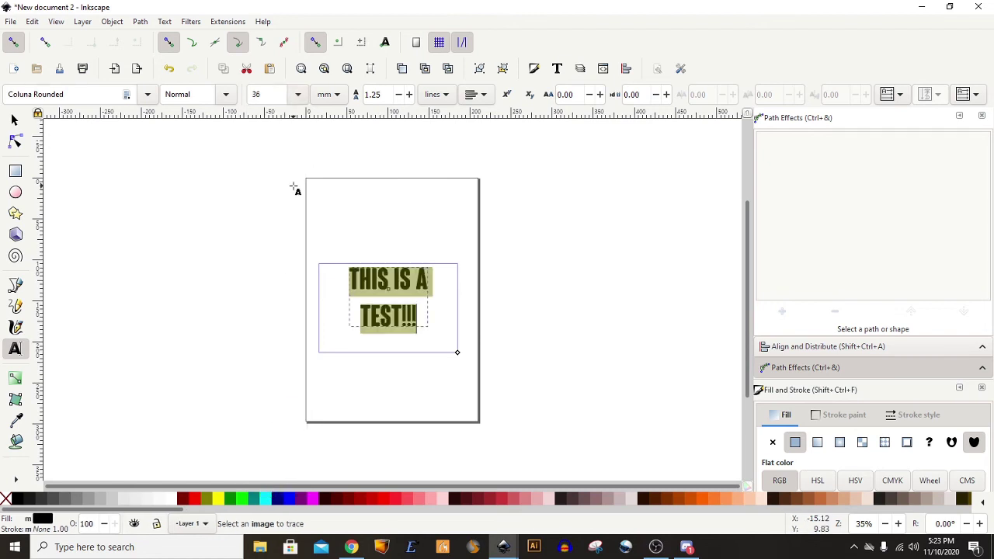
pyautogui.doubleClick(264, 94)
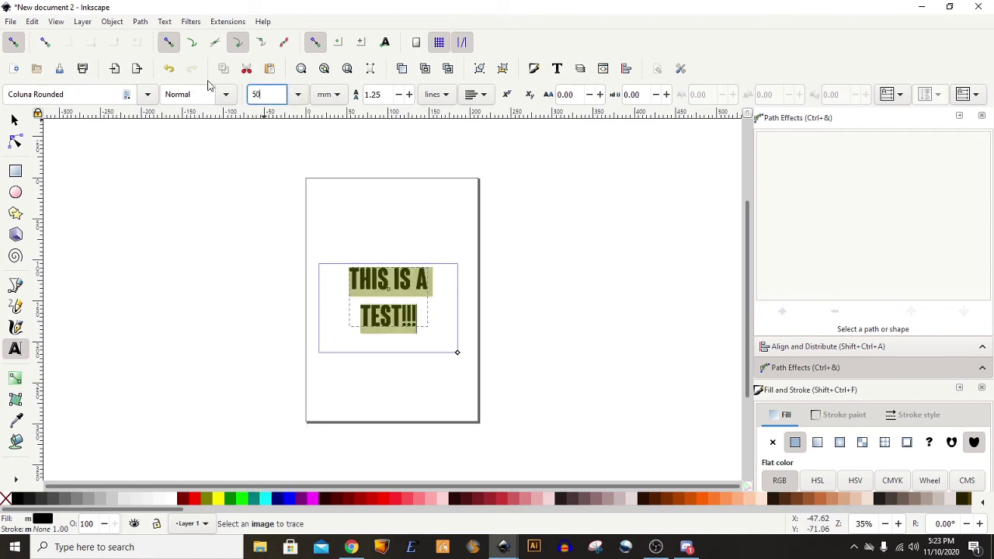
pyautogui.press('Return')
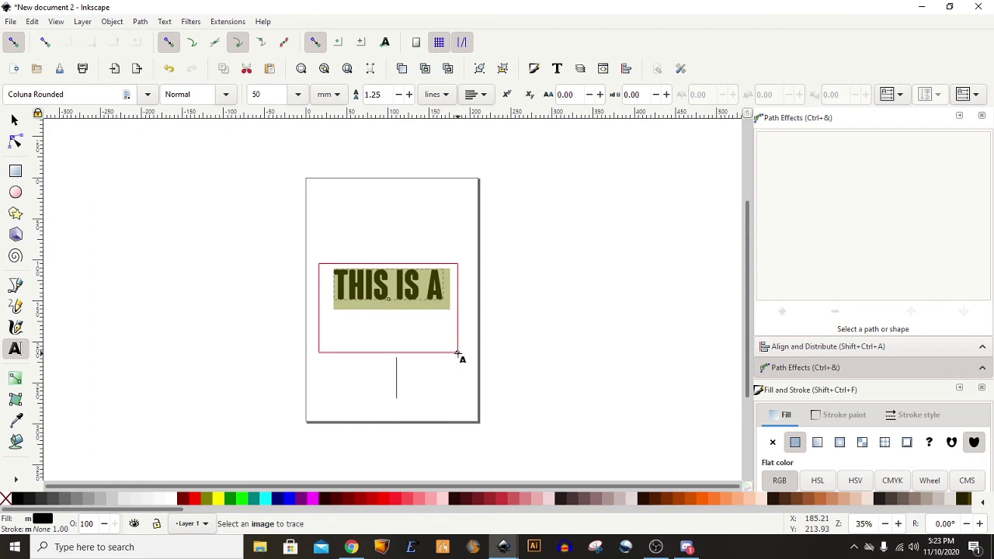
# Undo the size-50 change so the text returns to two centred lines
pyautogui.click(14, 120)
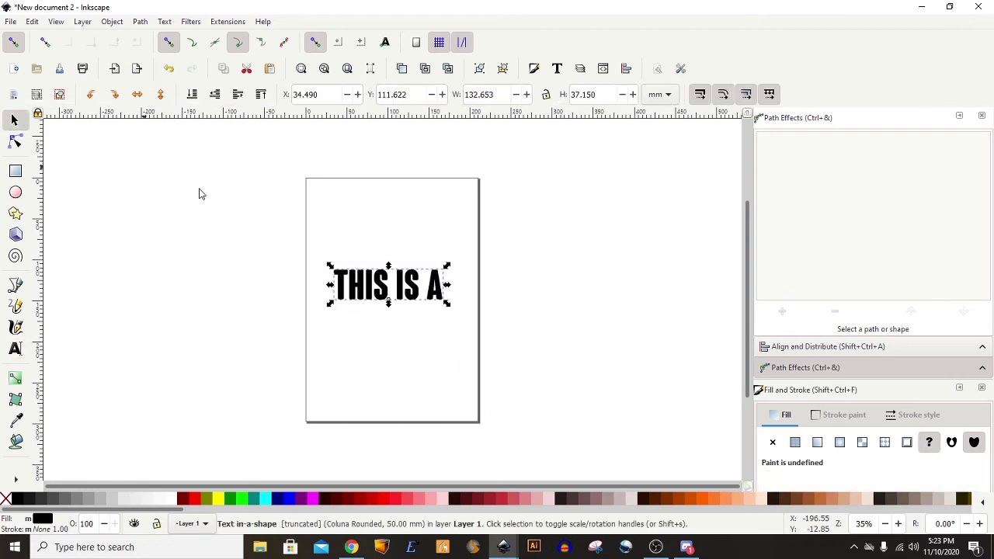
pyautogui.click(387, 293)
pyautogui.hotkey('ctrl', 'z')
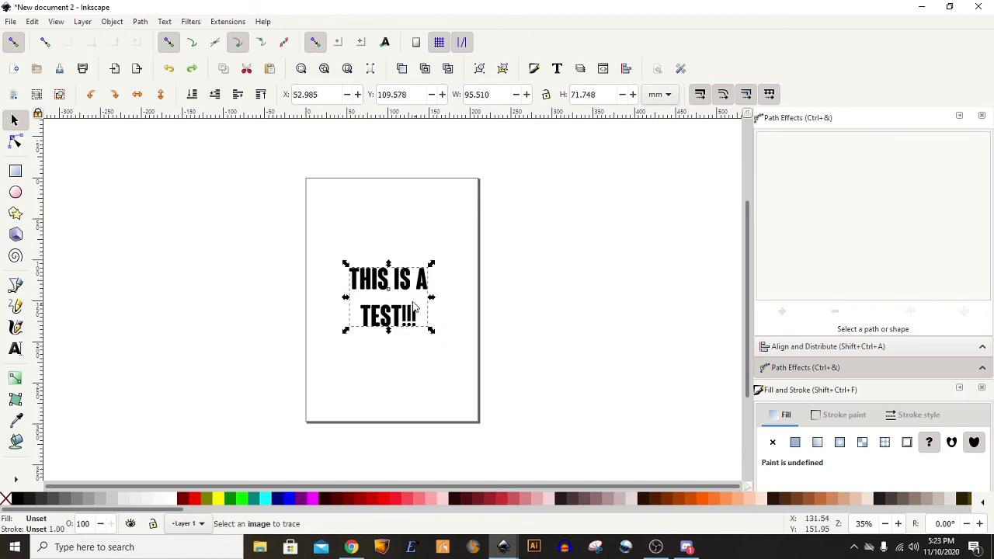
pyautogui.click(346, 205)
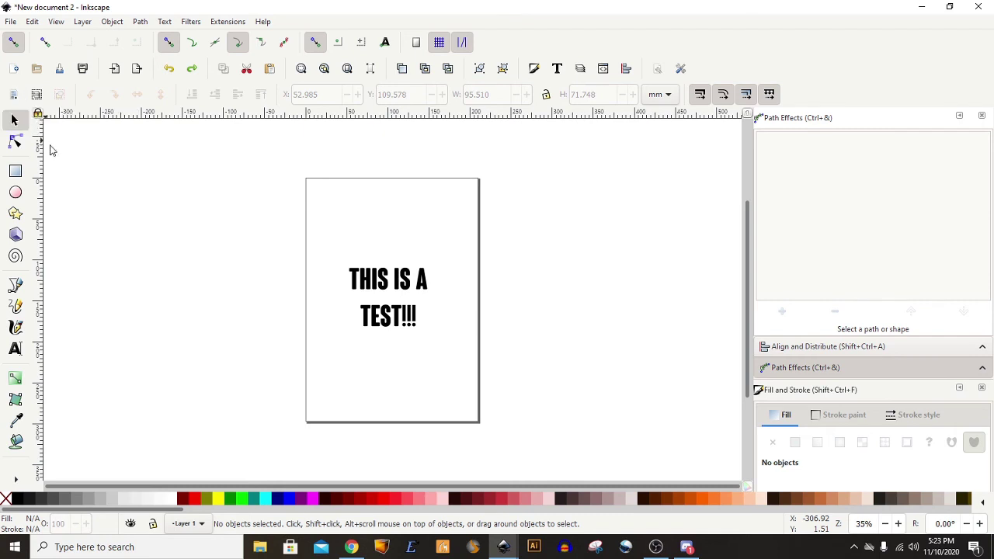
# Convert the THIS IS A TEST!!! text object into paths
pyautogui.click(380, 293)
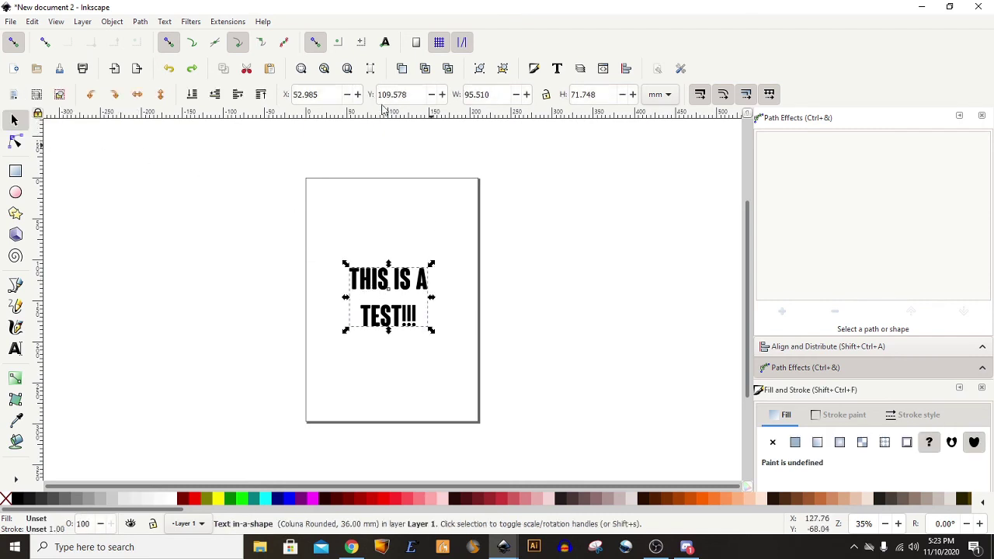
pyautogui.click(140, 23)
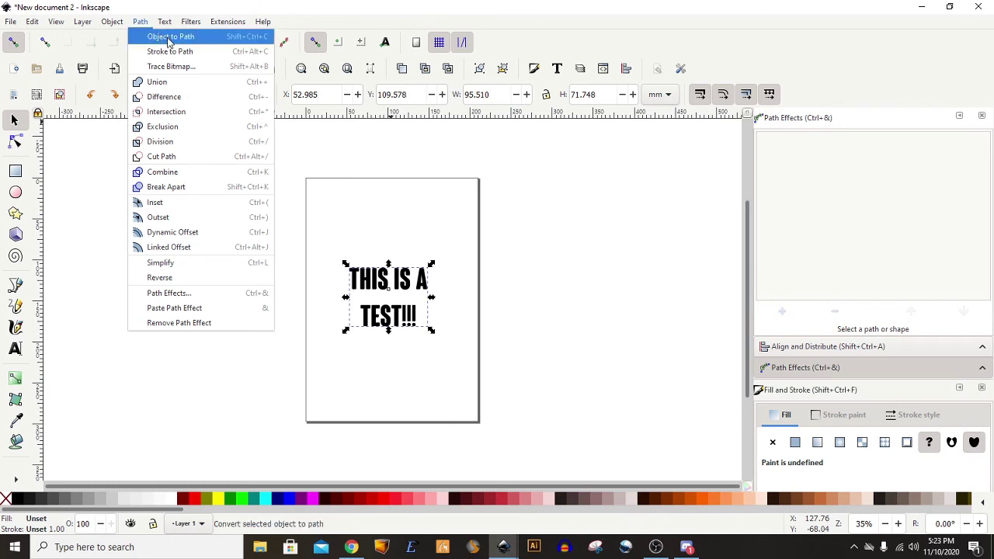
pyautogui.click(168, 39)
pyautogui.click(17, 25)
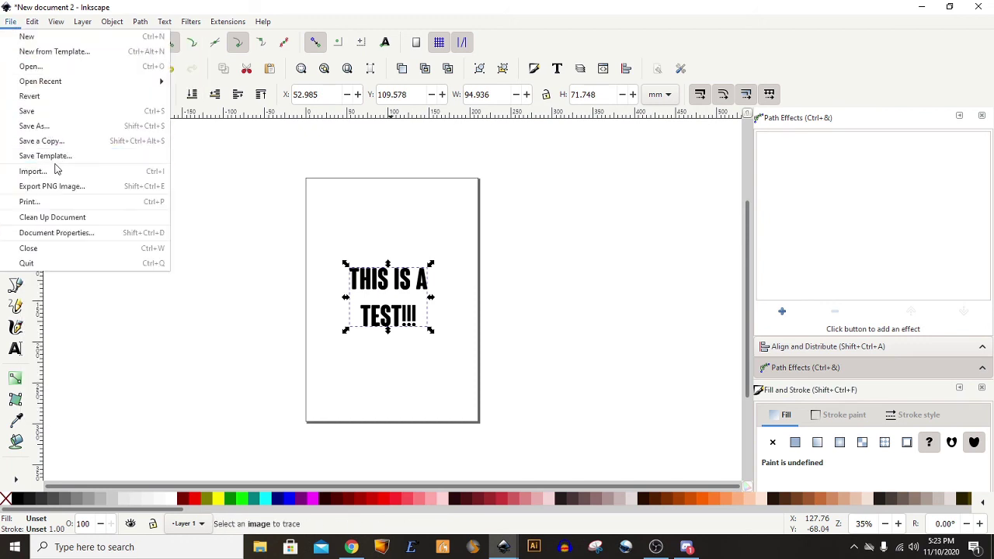
# Save the converted text drawing to the Desktop as text.svg instead of drawing.svg
pyautogui.click(47, 126)
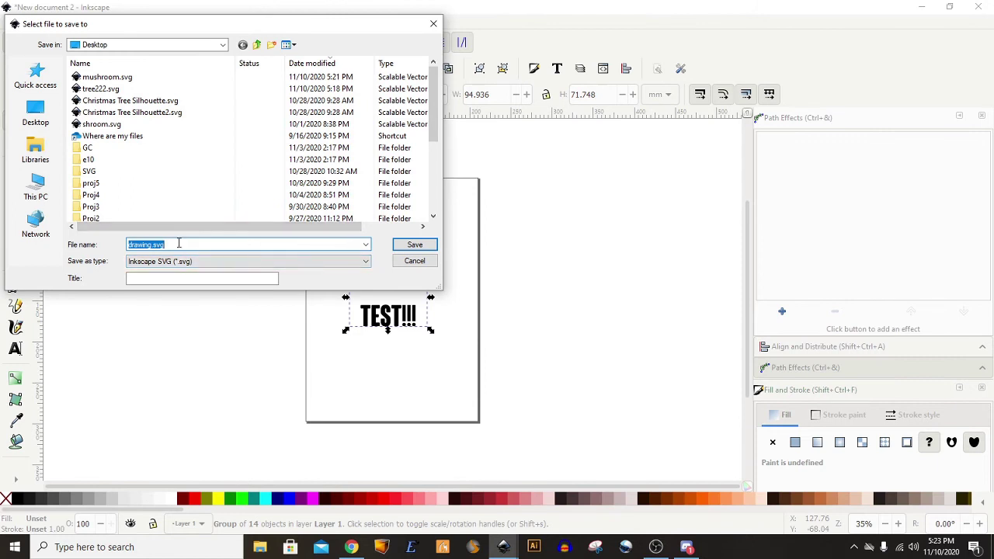
pyautogui.press('Home')
pyautogui.press('Delete')
pyautogui.press('Delete')
pyautogui.press('Delete')
pyautogui.press('Delete')
pyautogui.press('Delete')
pyautogui.press('Delete')
pyautogui.press('Delete')
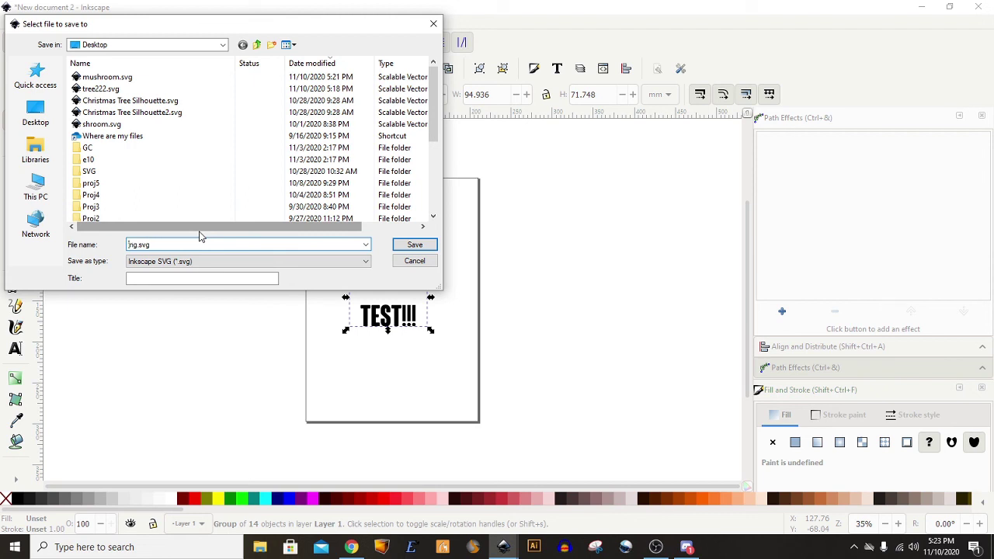
pyautogui.write('le')
pyautogui.press('Return')
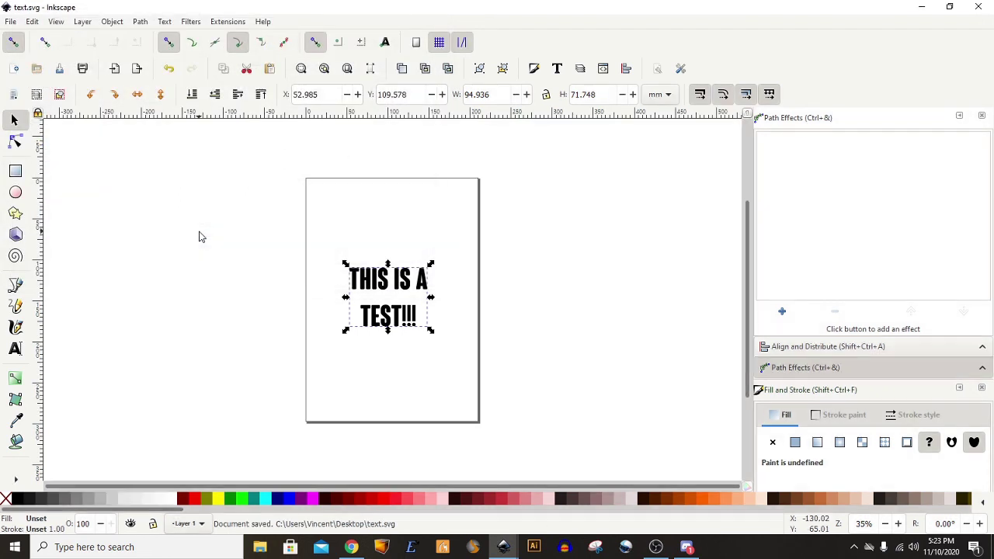